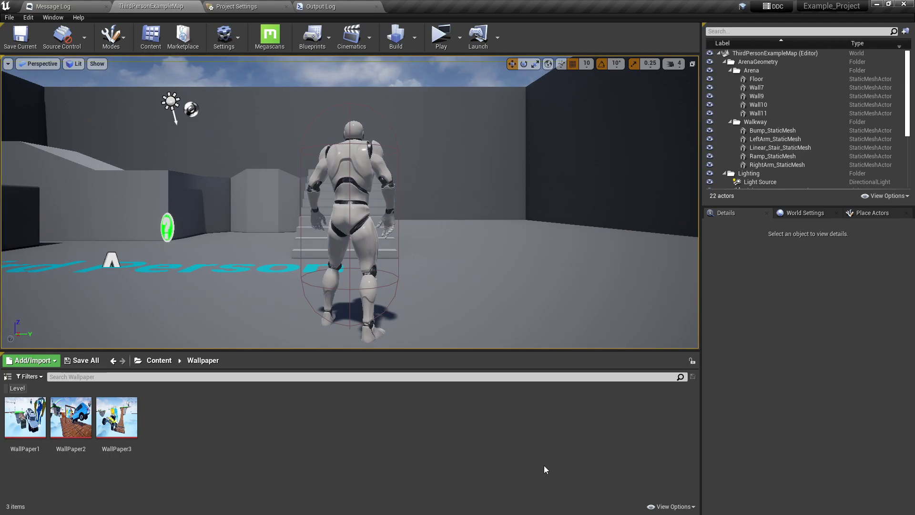
Step: Create a Widget Blueprint named RandomWallpaper and open it in the widget editor
{"action": "right_click", "coordinate": [313, 427]}
{"action": "mouse_move", "coordinate": [340, 422]}
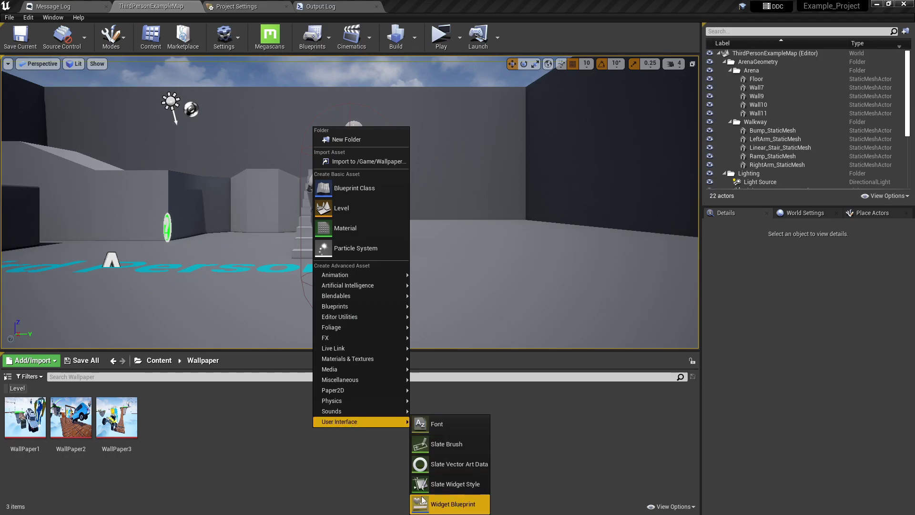
{"action": "left_click", "coordinate": [453, 504]}
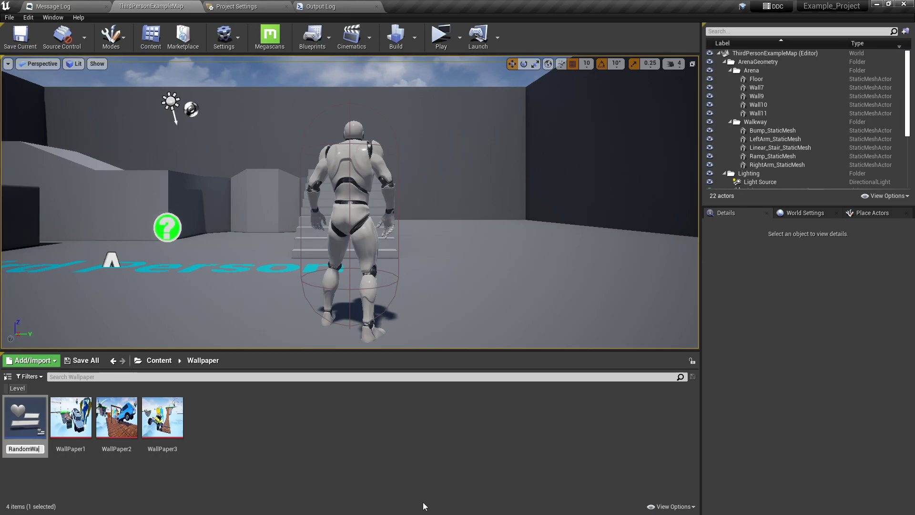
{"action": "key", "text": "Return"}
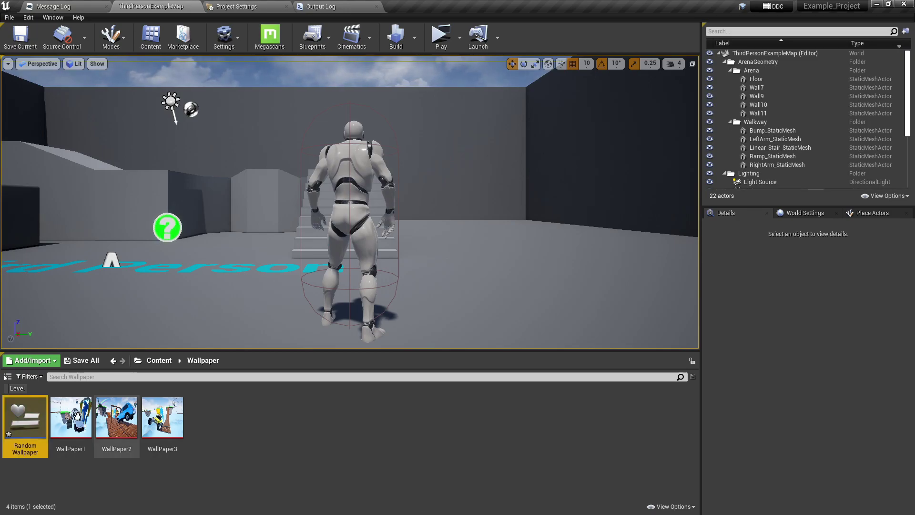
{"action": "double_click", "coordinate": [25, 419]}
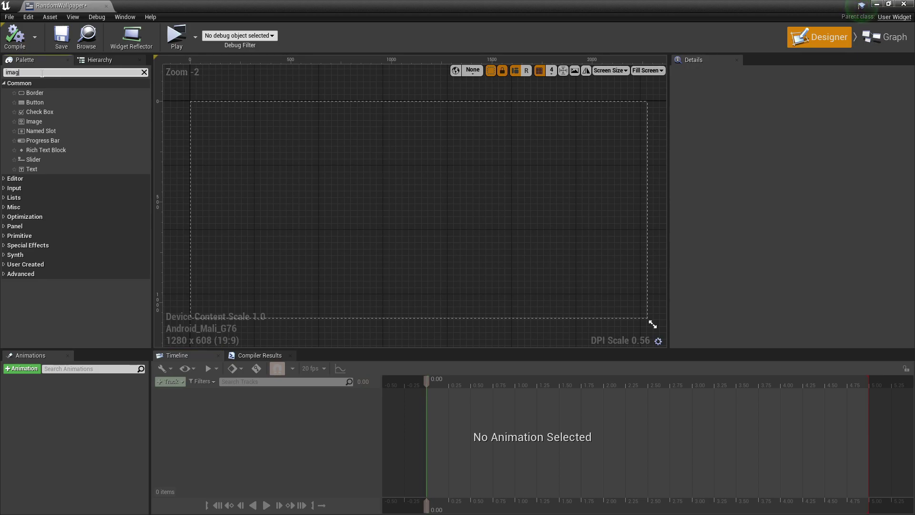
{"action": "type", "text": "e"}
Step: Add an Image to the canvas at position 0,0, sized and anchored full-stretch
{"action": "left_click_drag", "start_coordinate": [35, 92], "coordinate": [225, 131]}
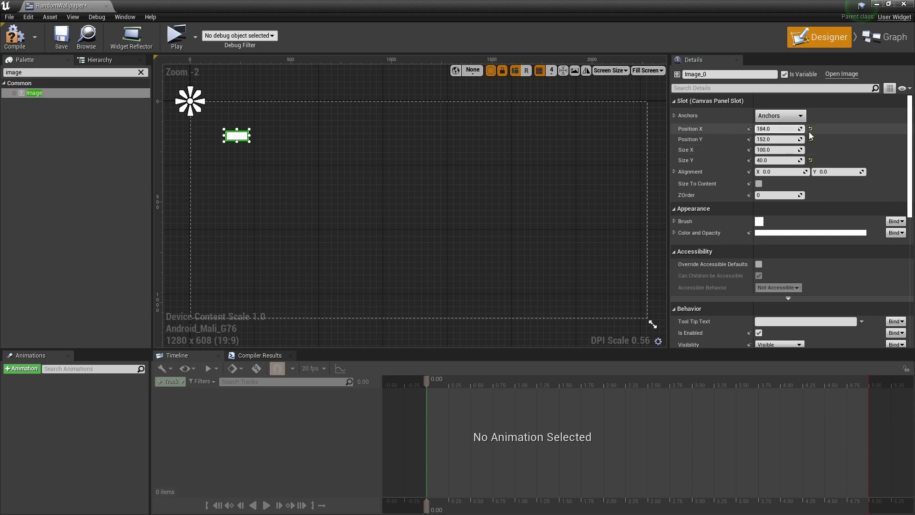
{"action": "left_click", "coordinate": [811, 139]}
{"action": "left_click", "coordinate": [811, 130]}
{"action": "type", "text": "25"}
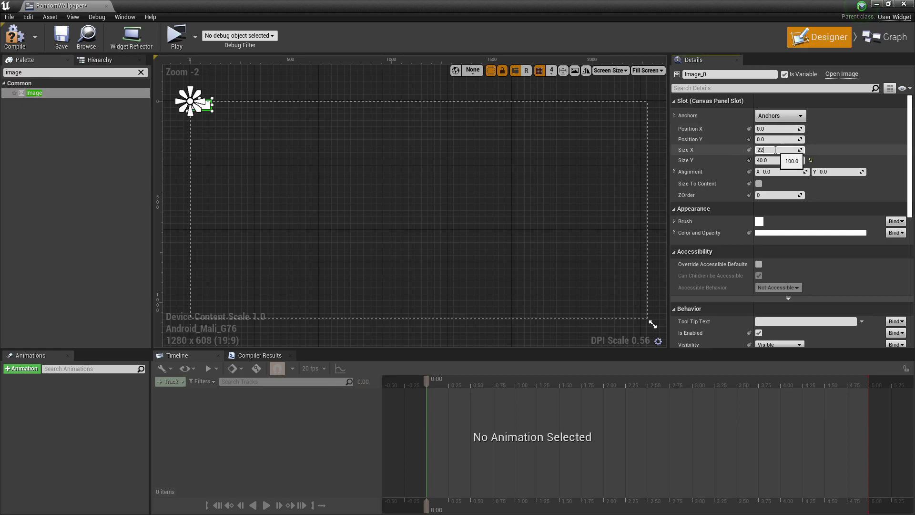
{"action": "type", "text": "67"}
{"action": "key", "text": "Tab"}
{"action": "type", "text": "80"}
{"action": "type", "text": "1080"}
{"action": "key", "text": "Return"}
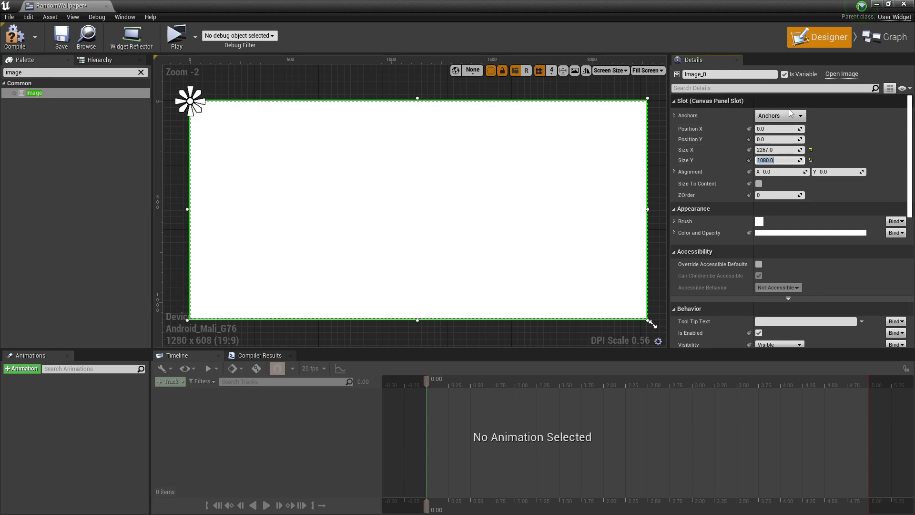
{"action": "left_click", "coordinate": [780, 115]}
{"action": "left_click", "coordinate": [877, 262]}
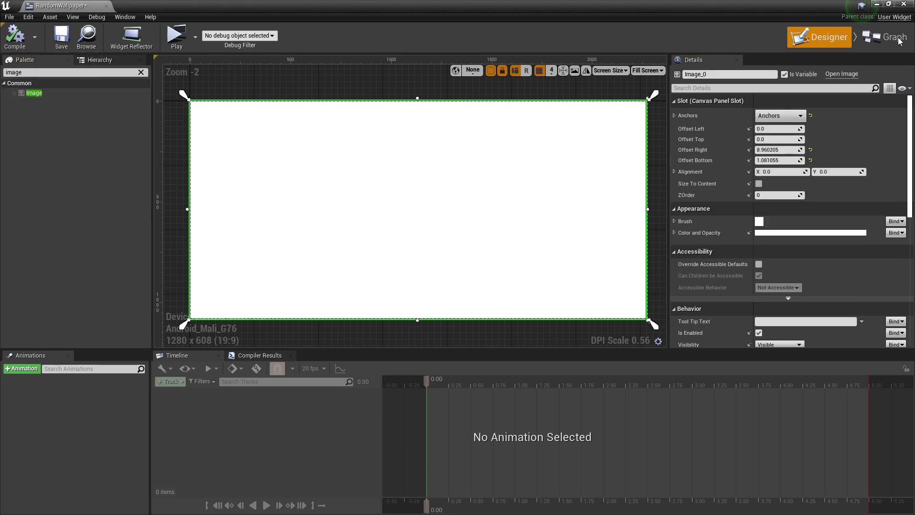
Step: In the event graph, add a Wallpaper variable of Texture 2D array type
{"action": "left_click", "coordinate": [887, 37]}
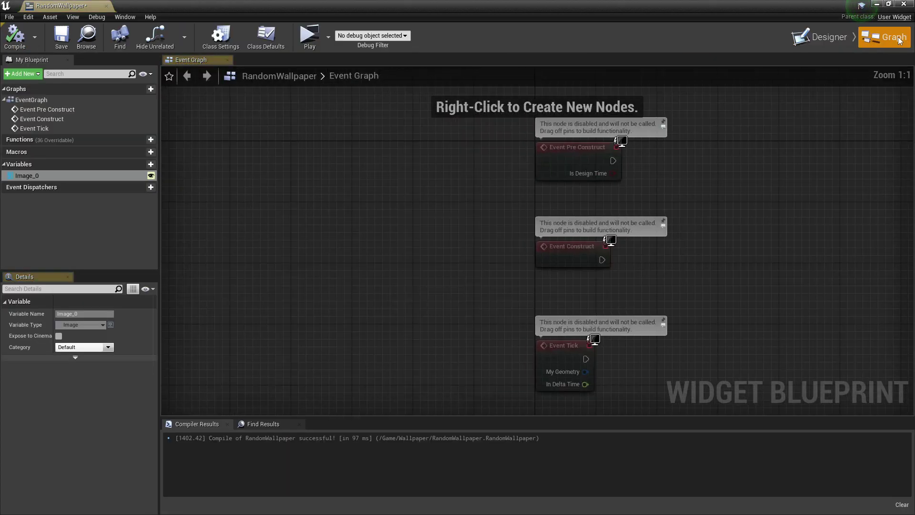
{"action": "left_click", "coordinate": [138, 164]}
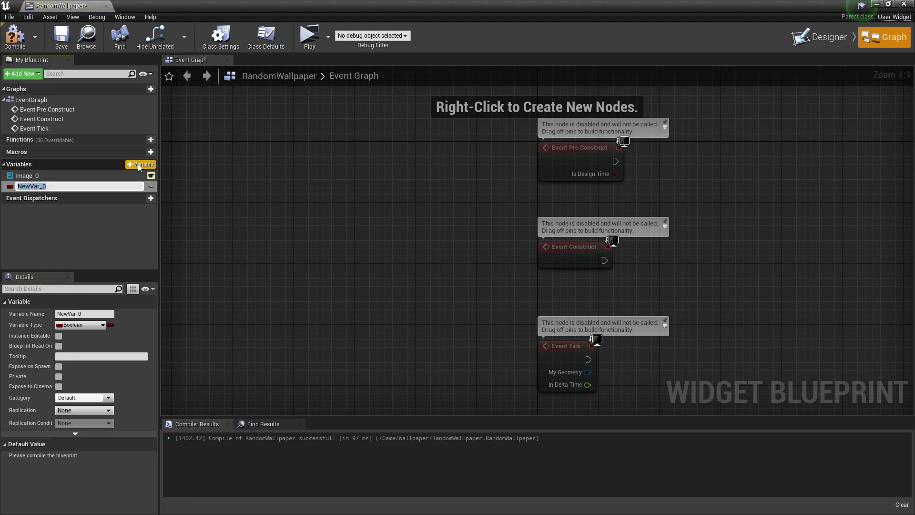
{"action": "type", "text": "Wa"}
{"action": "type", "text": "llpaper"}
{"action": "key", "text": "Return"}
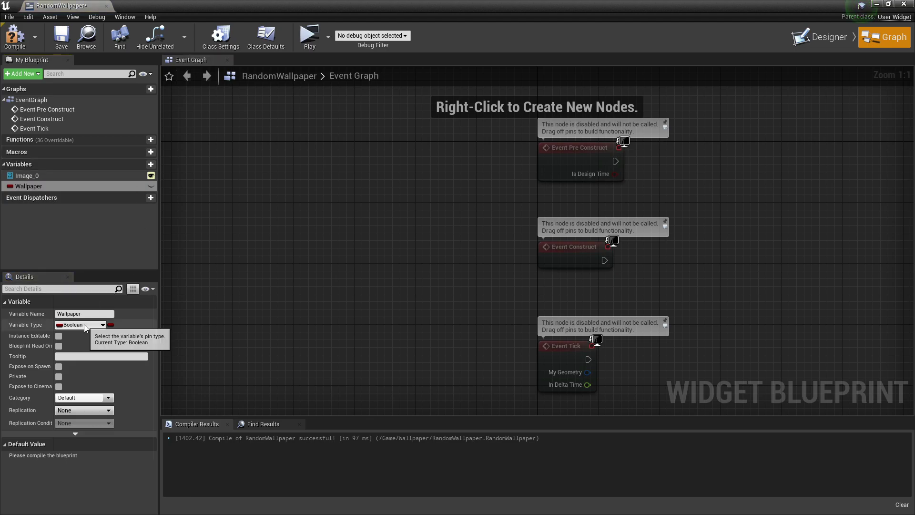
{"action": "left_click", "coordinate": [84, 328]}
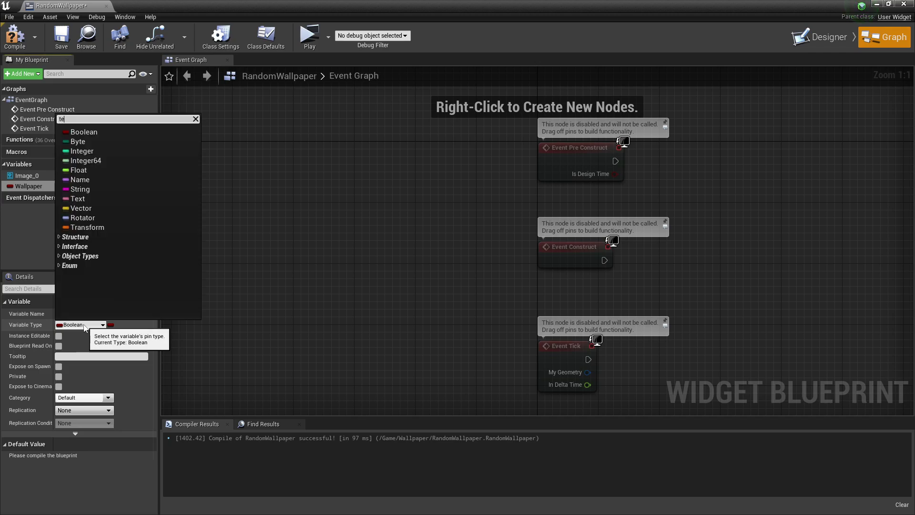
{"action": "type", "text": "xture2"}
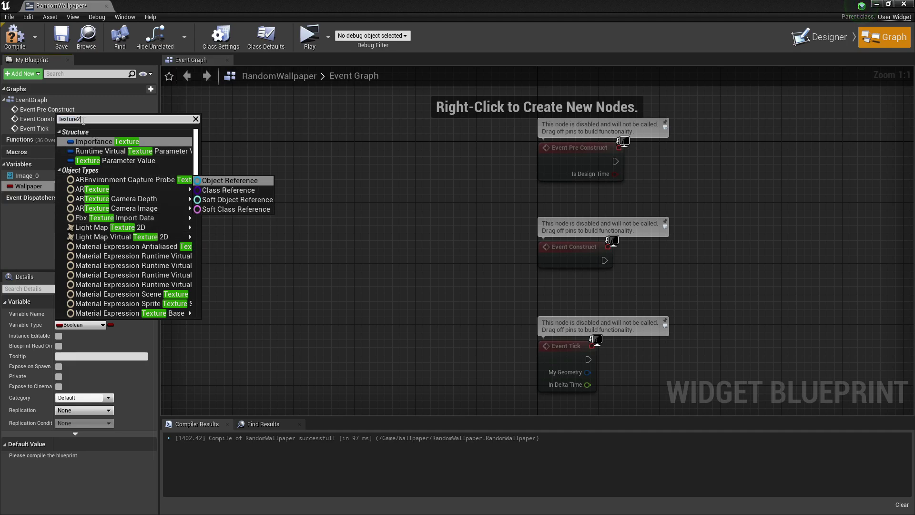
{"action": "type", "text": "d"}
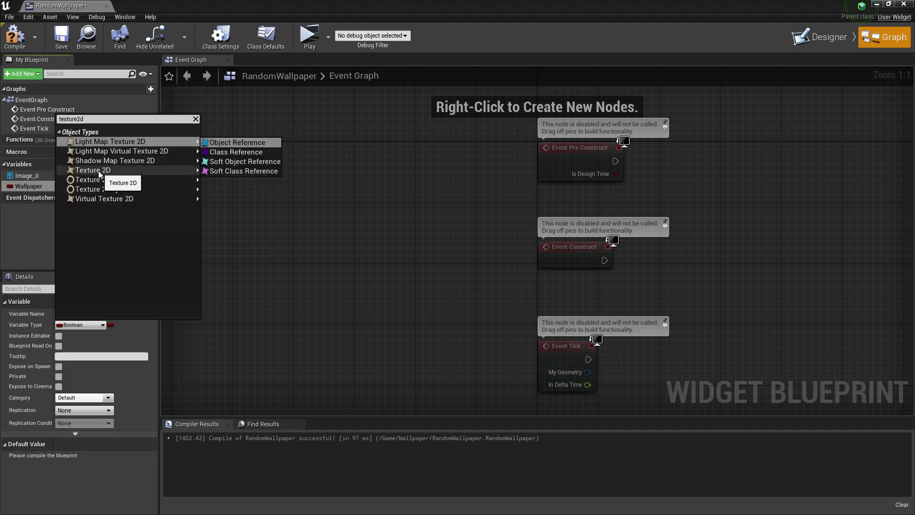
{"action": "left_click", "coordinate": [215, 170]}
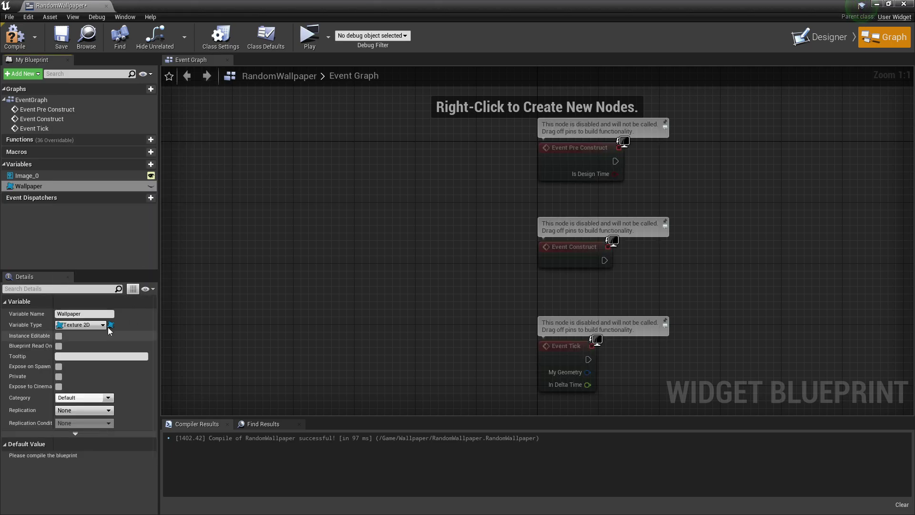
{"action": "left_click", "coordinate": [109, 327]}
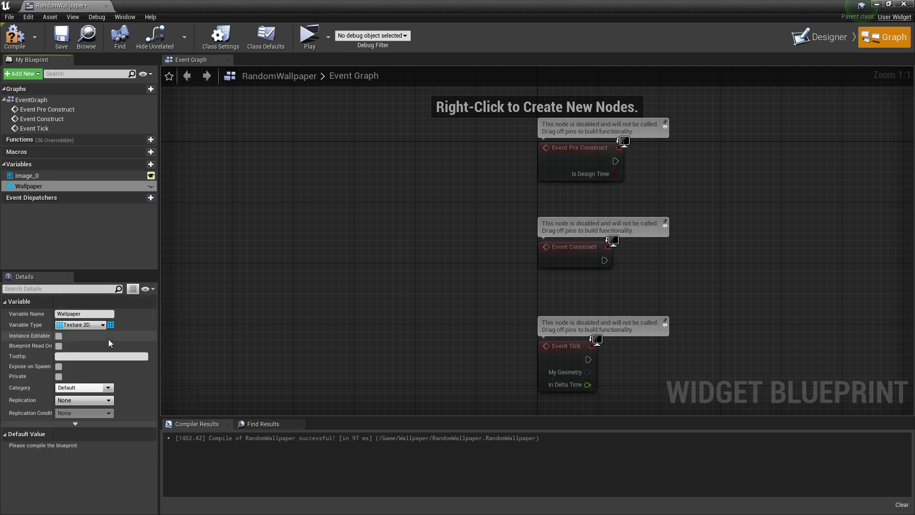
Step: Compile, give the Wallpaper array three default elements, and dock the blueprint editor
{"action": "left_click", "coordinate": [14, 35]}
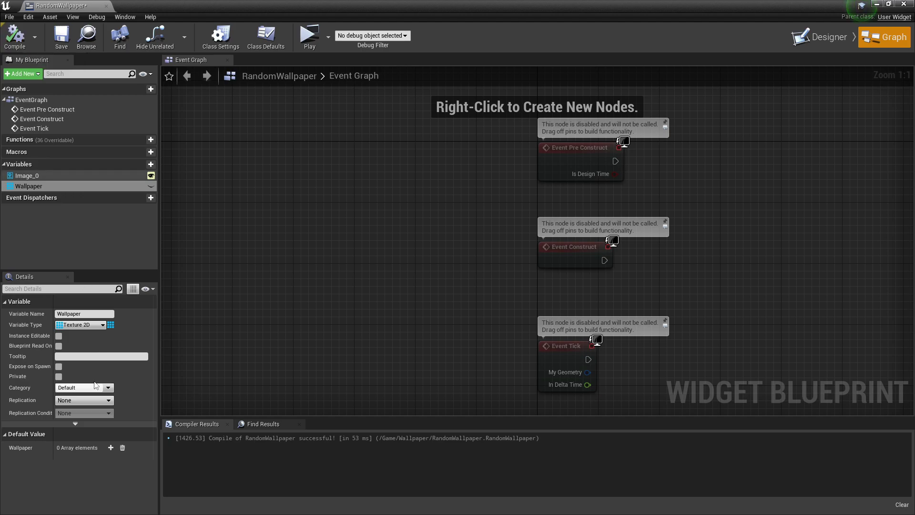
{"action": "left_click", "coordinate": [110, 447]}
{"action": "left_click", "coordinate": [111, 447]}
{"action": "scroll", "coordinate": [110, 447], "scroll_direction": "down", "scroll_amount": 3}
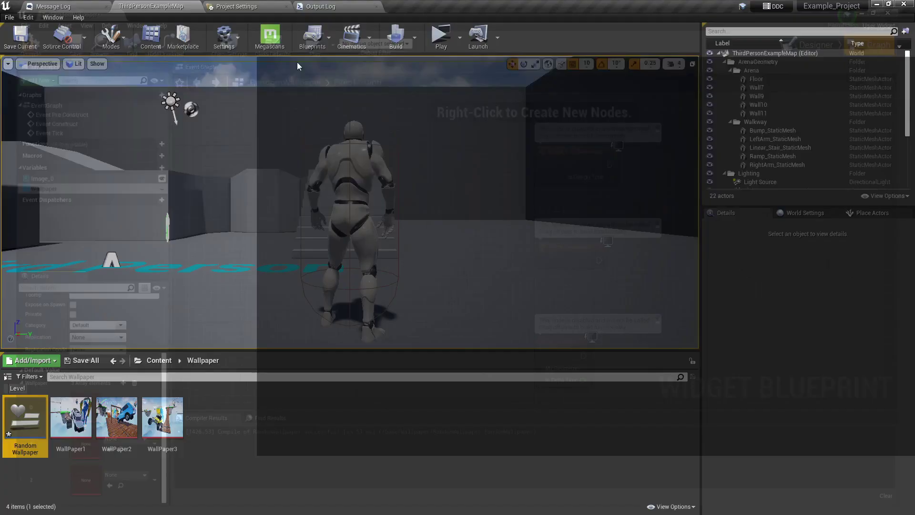
{"action": "left_click_drag", "start_coordinate": [57, 4], "coordinate": [422, 6]}
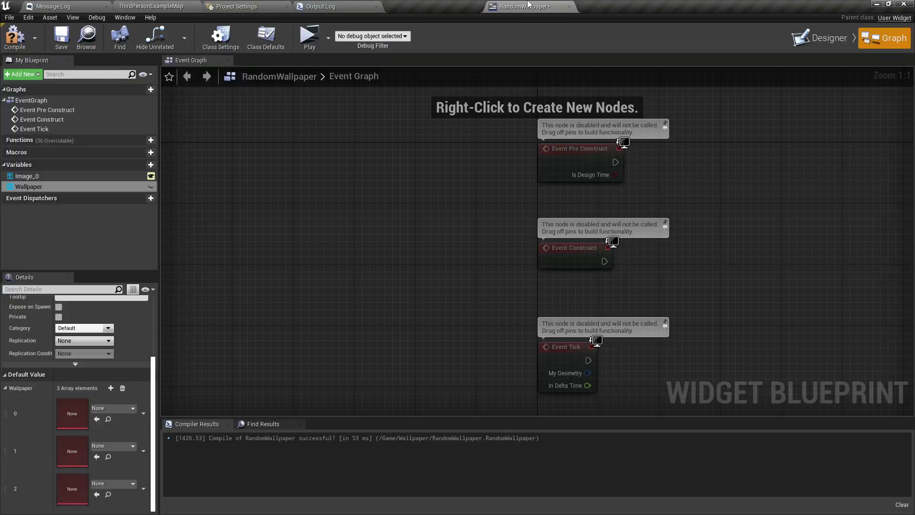
Step: Assign the WallPaper1 texture to array element 0
{"action": "left_click", "coordinate": [155, 5]}
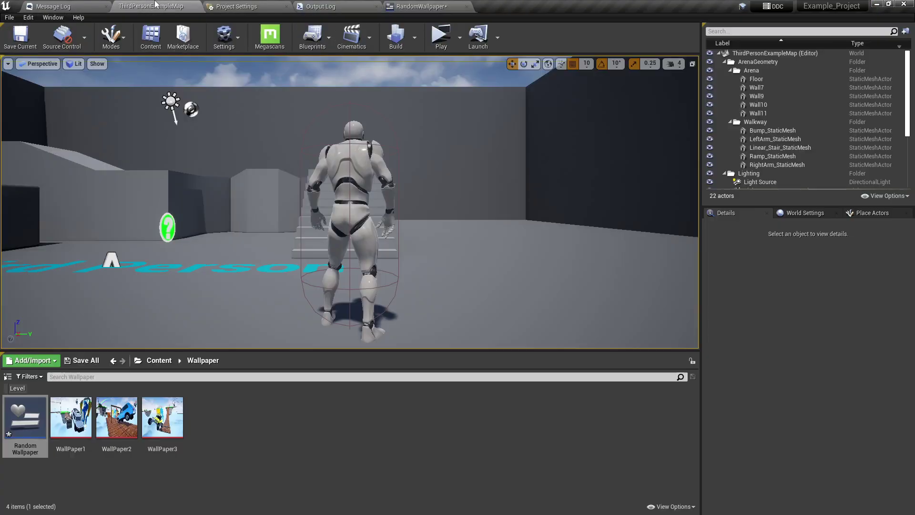
{"action": "left_click", "coordinate": [70, 418]}
{"action": "left_click", "coordinate": [421, 6]}
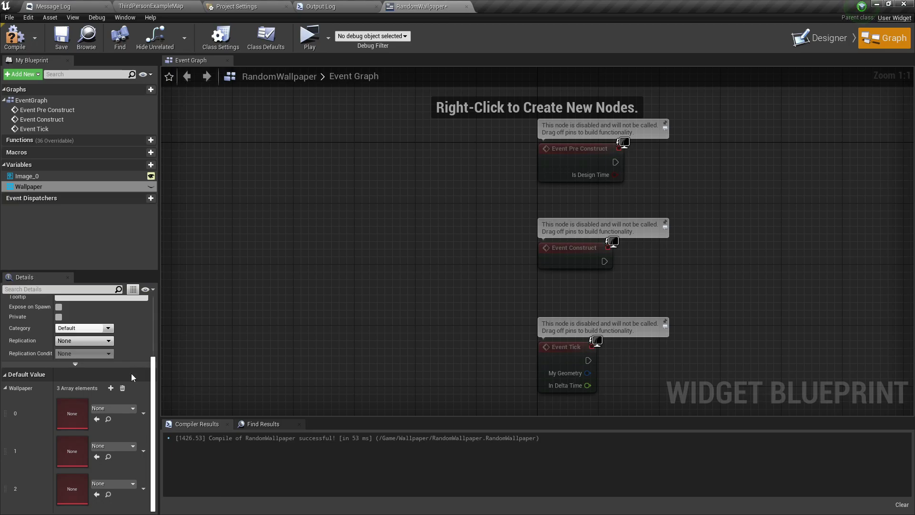
{"action": "left_click", "coordinate": [100, 420]}
Step: Set elements 1 and 2 to WallPaper2 and WallPaper3, then compile
{"action": "left_click", "coordinate": [108, 446]}
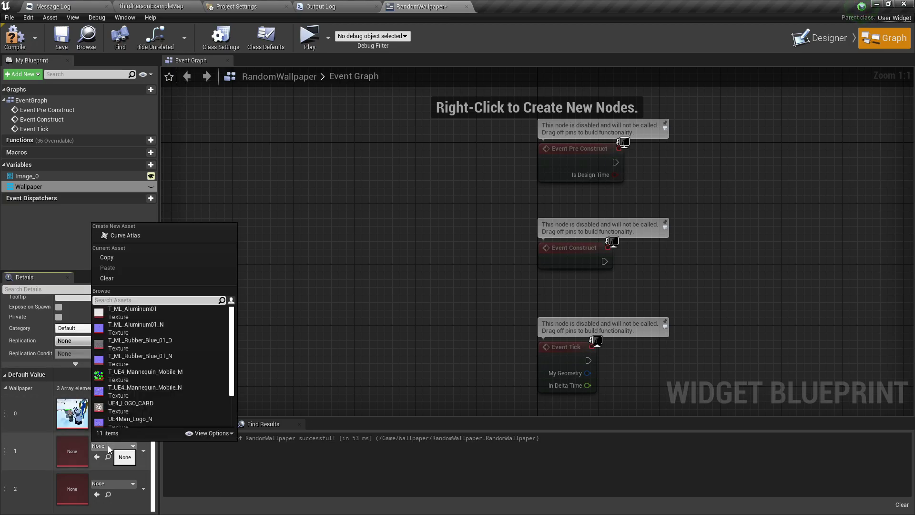
{"action": "type", "text": "wall"}
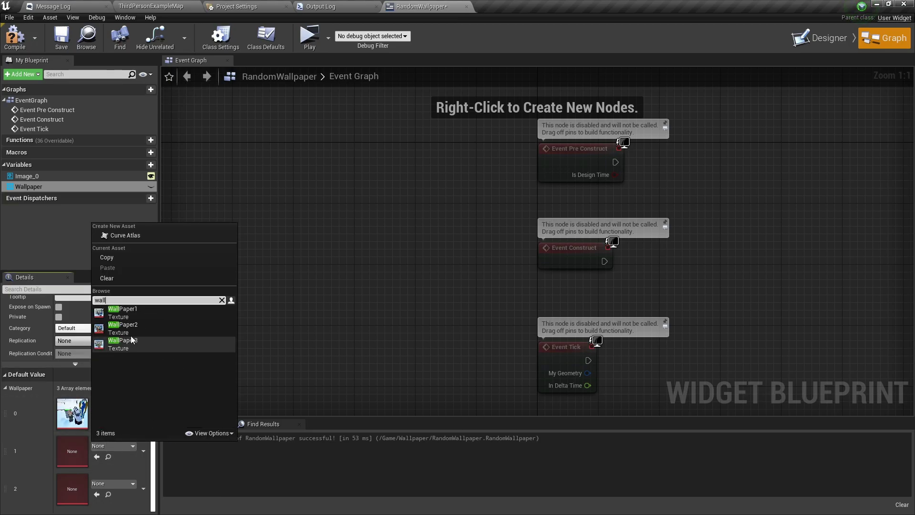
{"action": "left_click", "coordinate": [131, 335]}
{"action": "left_click", "coordinate": [110, 484]}
{"action": "type", "text": "wall"}
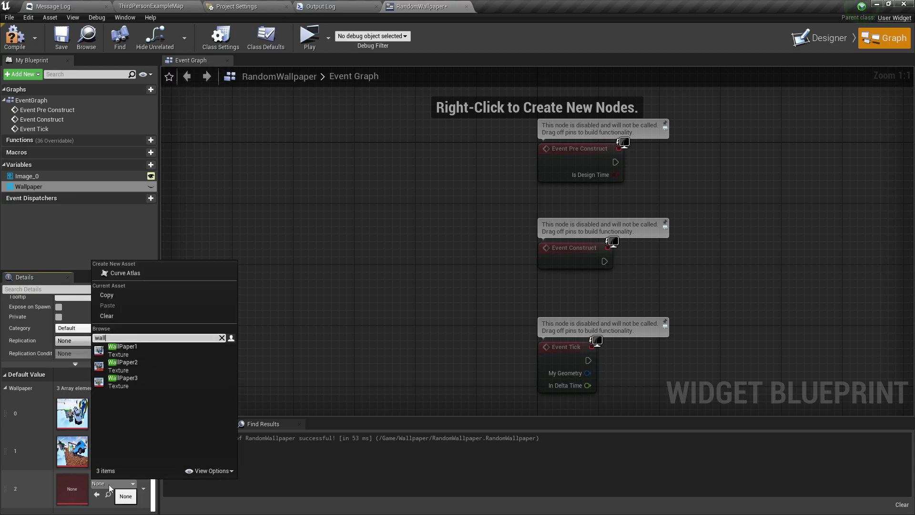
{"action": "left_click", "coordinate": [142, 387]}
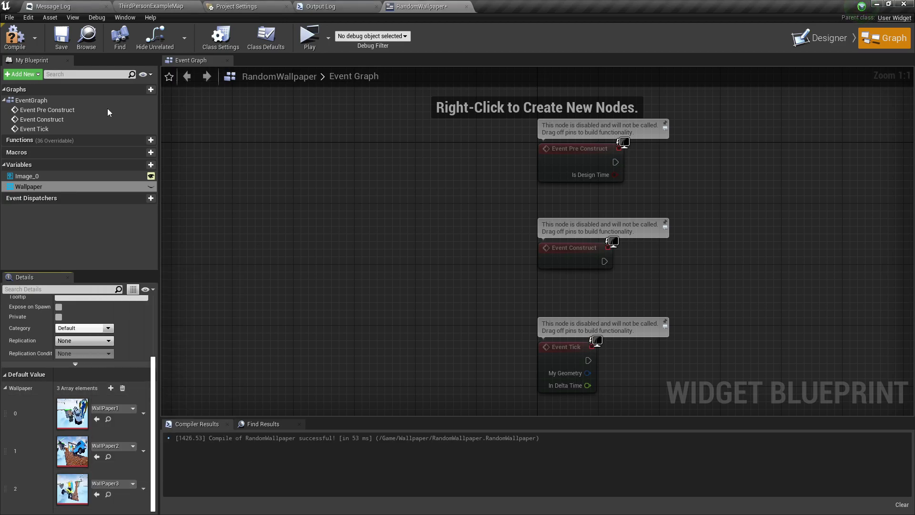
{"action": "left_click", "coordinate": [21, 43]}
Step: Delete Event Pre Construct and Event Tick, leaving Event Construct repositioned
{"action": "right_click_drag", "start_coordinate": [436, 227], "coordinate": [356, 241]}
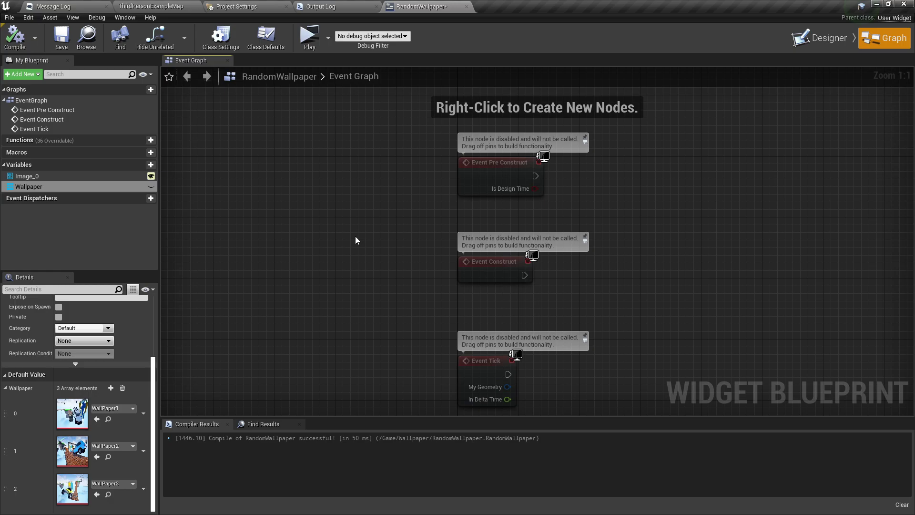
{"action": "left_click", "coordinate": [480, 181]}
{"action": "key", "text": "Delete"}
{"action": "left_click", "coordinate": [486, 362]}
{"action": "key", "text": "Delete"}
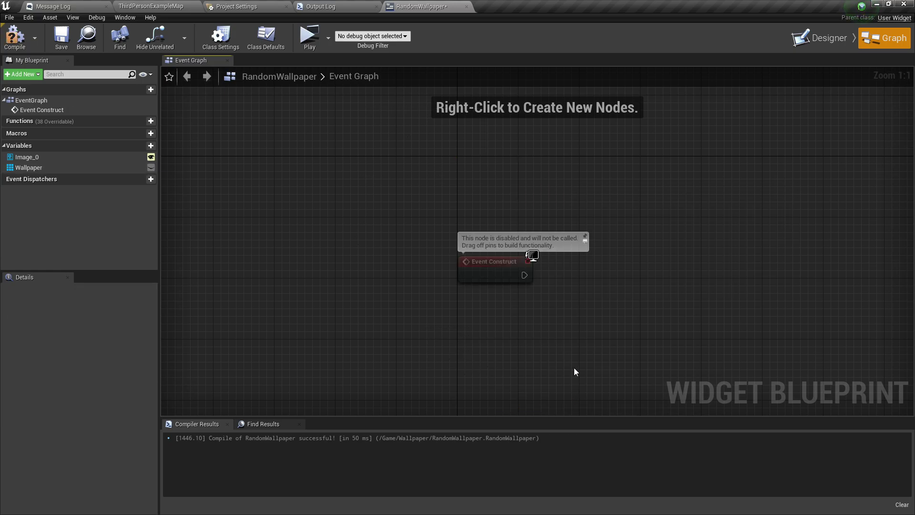
{"action": "left_click_drag", "start_coordinate": [485, 270], "coordinate": [439, 194]}
{"action": "left_click", "coordinate": [525, 243]}
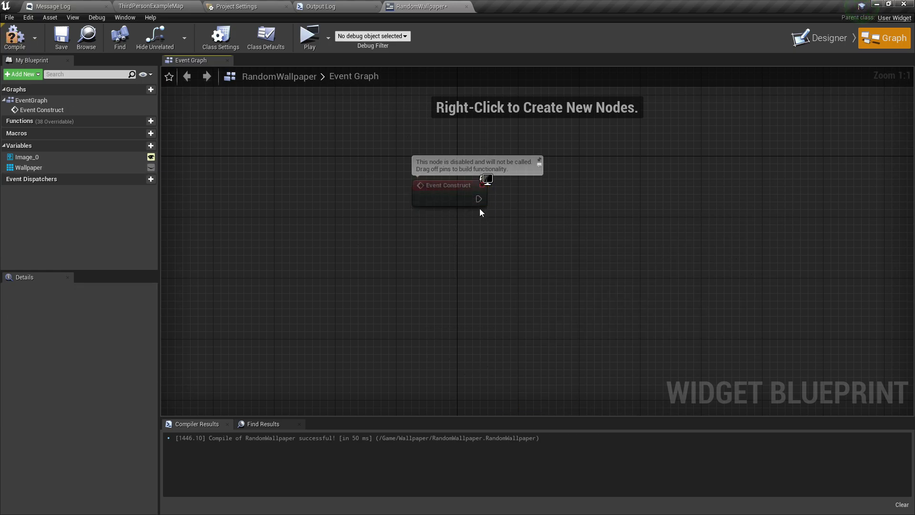
Step: Wire Event Construct into Set Brush from Texture targeting an Image_0 getter
{"action": "left_click_drag", "start_coordinate": [27, 157], "coordinate": [415, 248]}
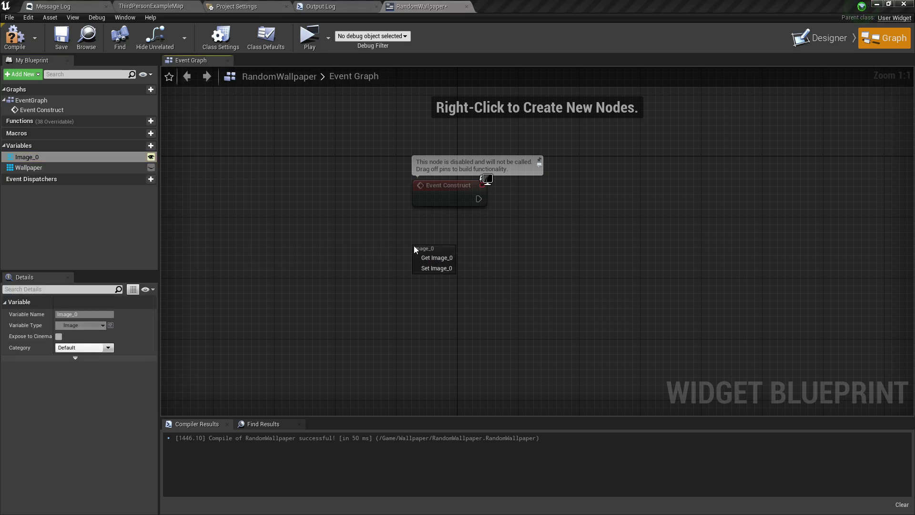
{"action": "left_click", "coordinate": [422, 258]}
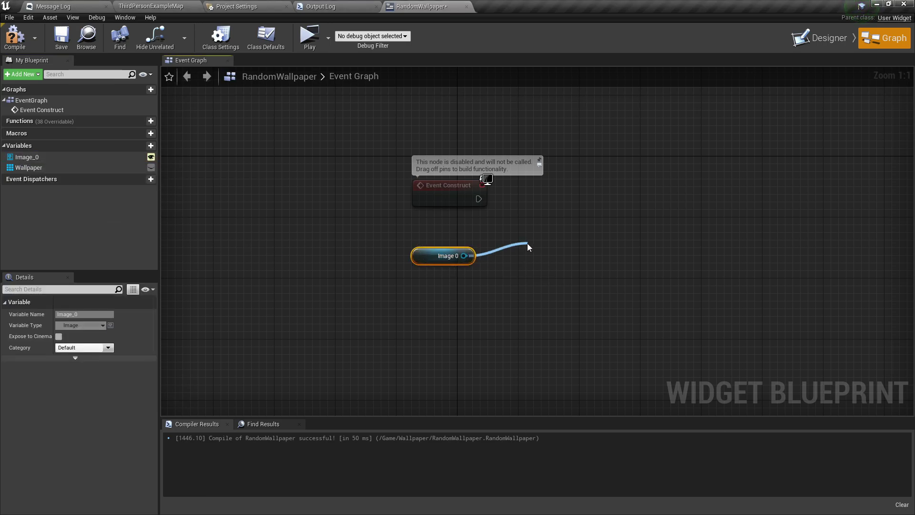
{"action": "left_click_drag", "start_coordinate": [465, 256], "coordinate": [527, 244]}
{"action": "type", "text": "set brus"}
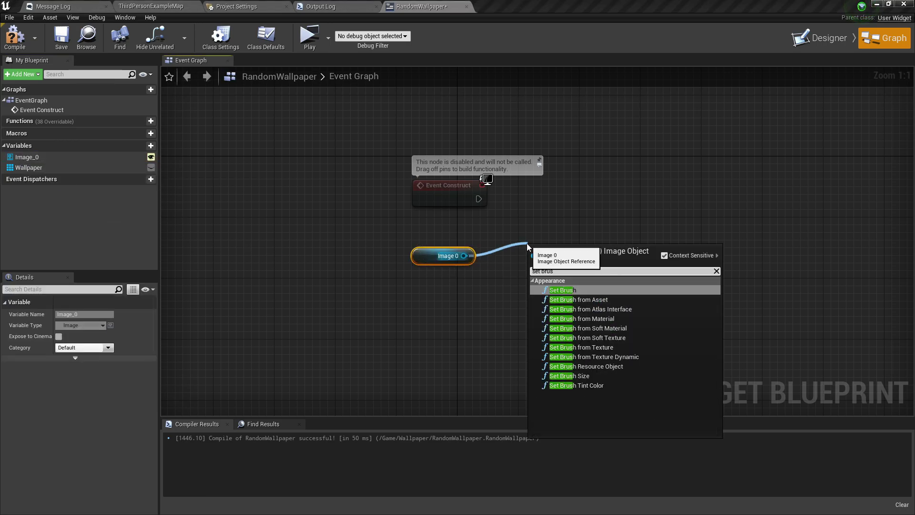
{"action": "left_click", "coordinate": [576, 347]}
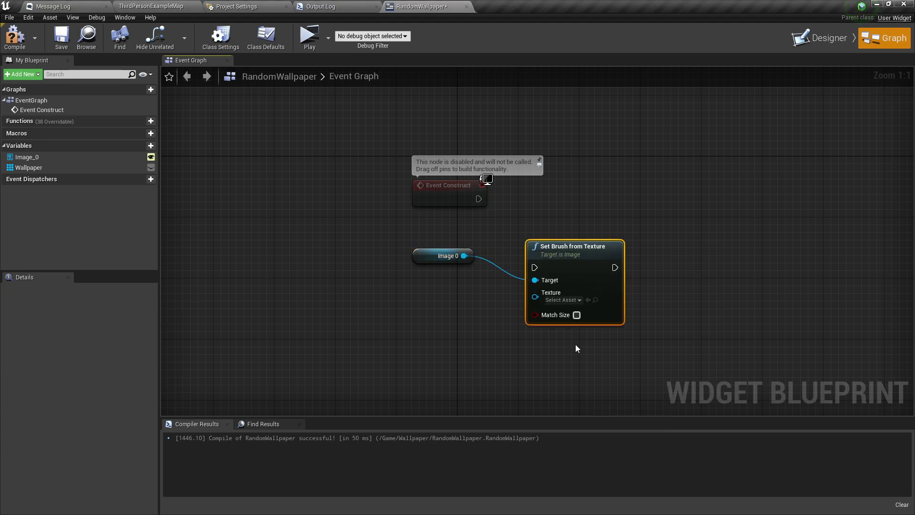
{"action": "left_click_drag", "start_coordinate": [575, 246], "coordinate": [576, 186]}
{"action": "left_click", "coordinate": [468, 193]}
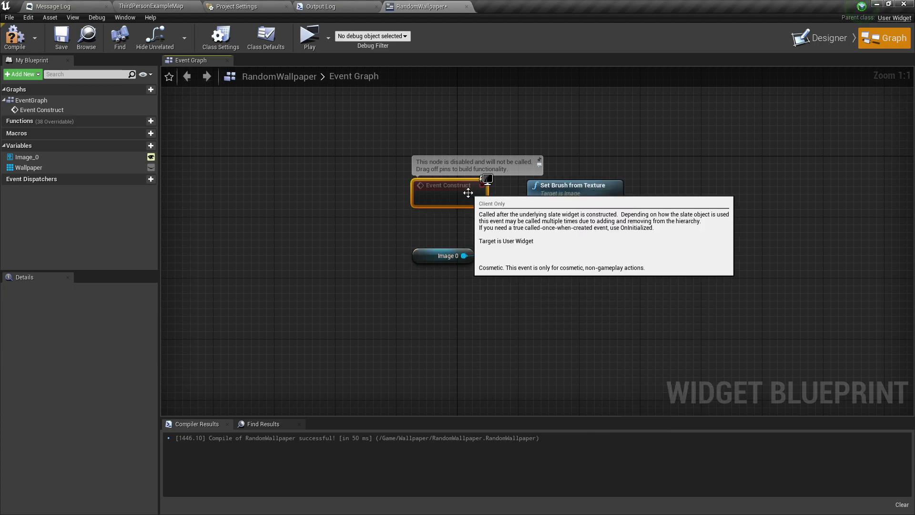
{"action": "left_click_drag", "start_coordinate": [483, 197], "coordinate": [535, 204]}
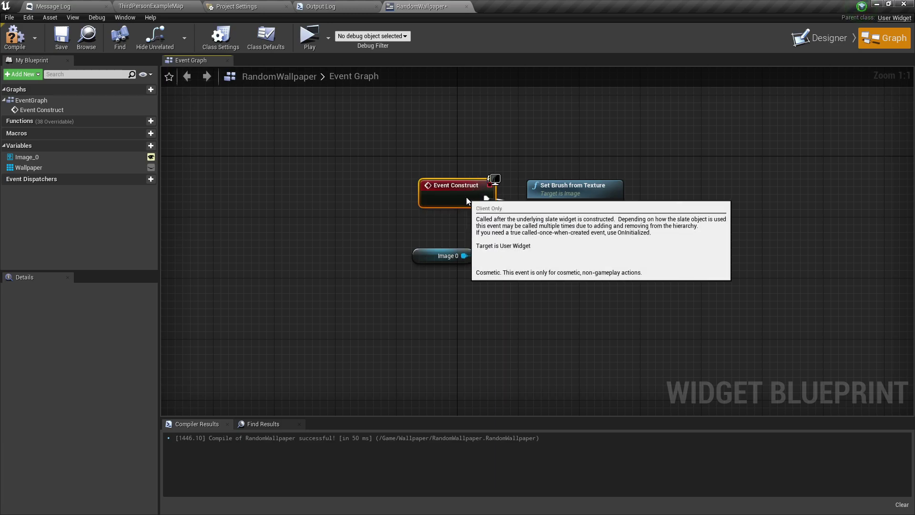
{"action": "left_click_drag", "start_coordinate": [466, 197], "coordinate": [467, 204]}
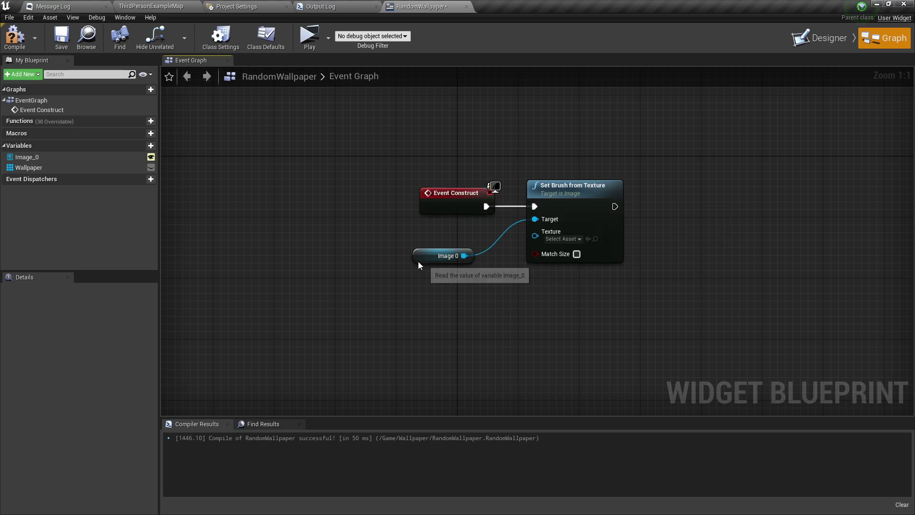
Step: Feed the Texture input from an array GET node and place the Wallpaper variable
{"action": "left_click_drag", "start_coordinate": [418, 258], "coordinate": [387, 219]}
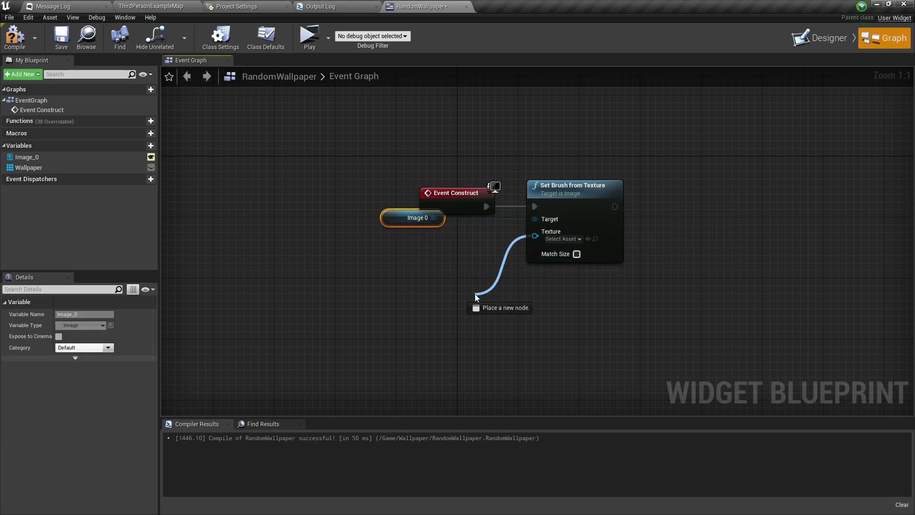
{"action": "left_click_drag", "start_coordinate": [535, 235], "coordinate": [475, 293]}
{"action": "type", "text": "get"}
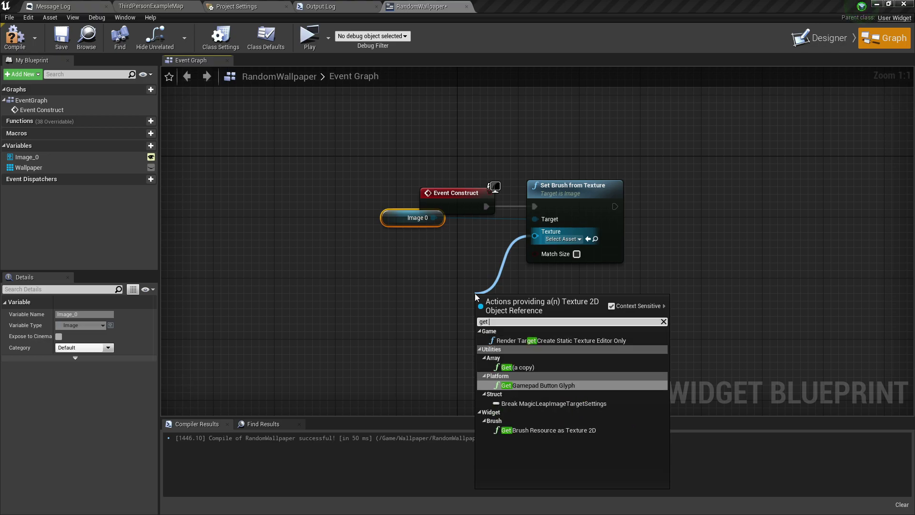
{"action": "left_click", "coordinate": [511, 367]}
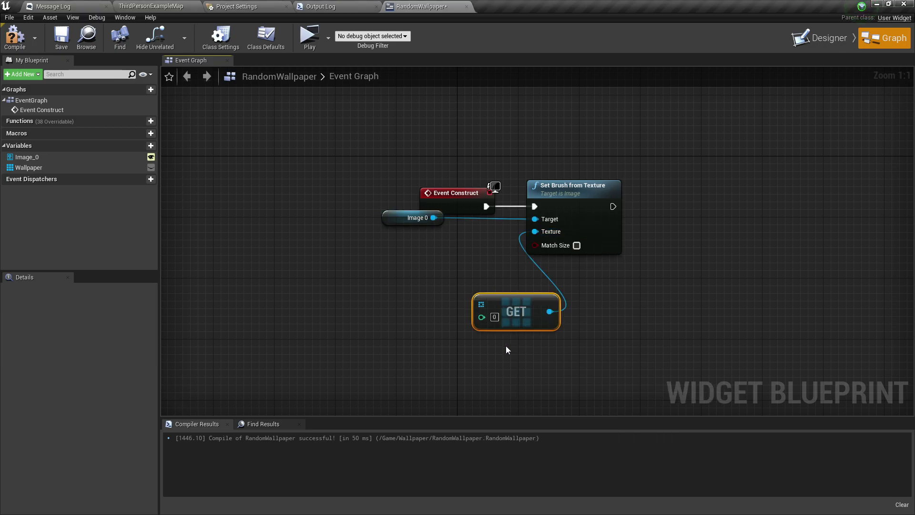
{"action": "left_click_drag", "start_coordinate": [501, 313], "coordinate": [462, 305]}
{"action": "left_click_drag", "start_coordinate": [452, 195], "coordinate": [436, 173]}
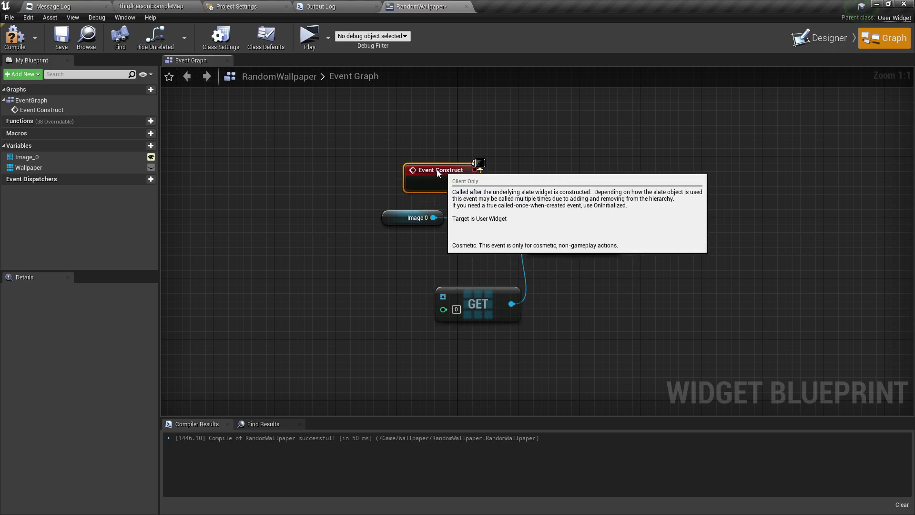
{"action": "right_click_drag", "start_coordinate": [640, 265], "coordinate": [746, 276]}
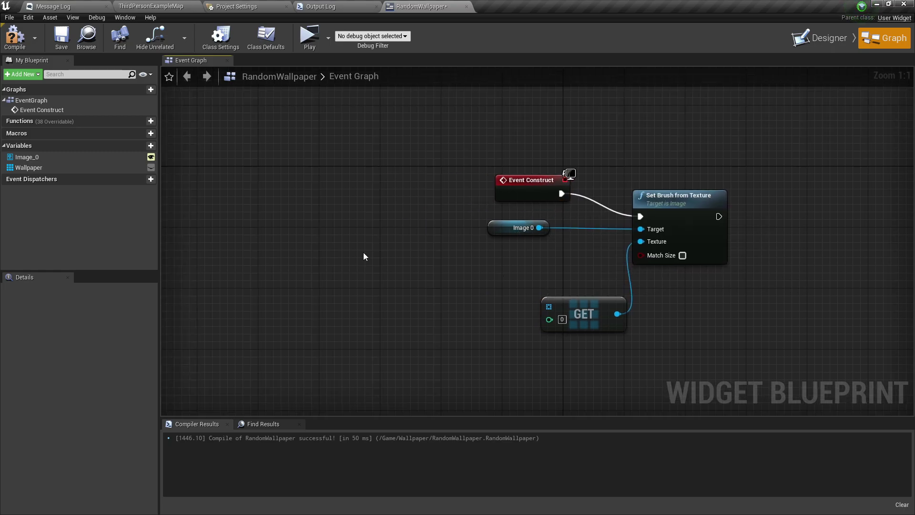
{"action": "mouse_move", "coordinate": [28, 167]}
{"action": "left_mouse_down"}
{"action": "mouse_move", "coordinate": [320, 260]}
{"action": "mouse_move", "coordinate": [308, 260]}
{"action": "mouse_move", "coordinate": [314, 301]}
{"action": "mouse_move", "coordinate": [549, 307]}
{"action": "left_mouse_up"}
Step: Add a Wallpaper getter with a Length node attached
{"action": "left_click", "coordinate": [327, 270]}
{"action": "left_click_drag", "start_coordinate": [289, 303], "coordinate": [274, 310]}
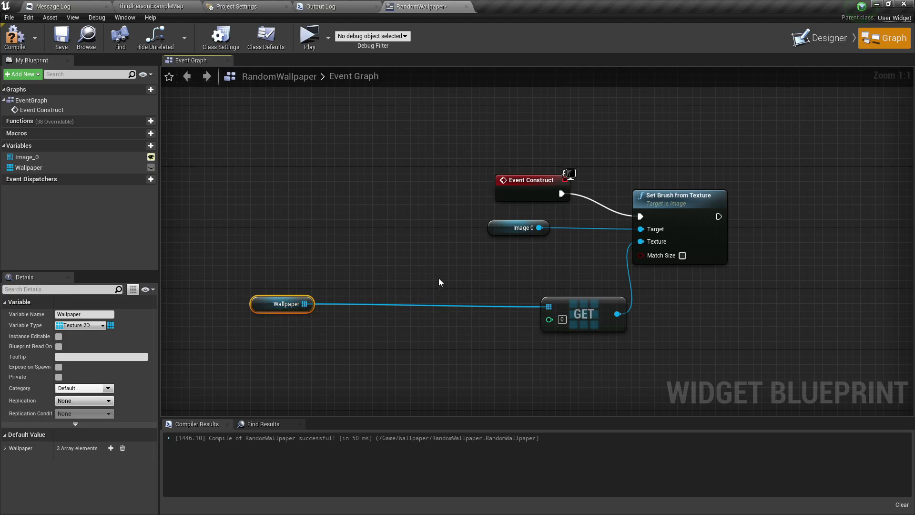
{"action": "right_click_drag", "start_coordinate": [379, 304], "coordinate": [409, 225]}
{"action": "mouse_move", "coordinate": [291, 228]}
{"action": "left_mouse_down"}
{"action": "mouse_move", "coordinate": [225, 225]}
{"action": "mouse_move", "coordinate": [291, 275]}
{"action": "left_mouse_up"}
{"action": "left_click", "coordinate": [281, 277]}
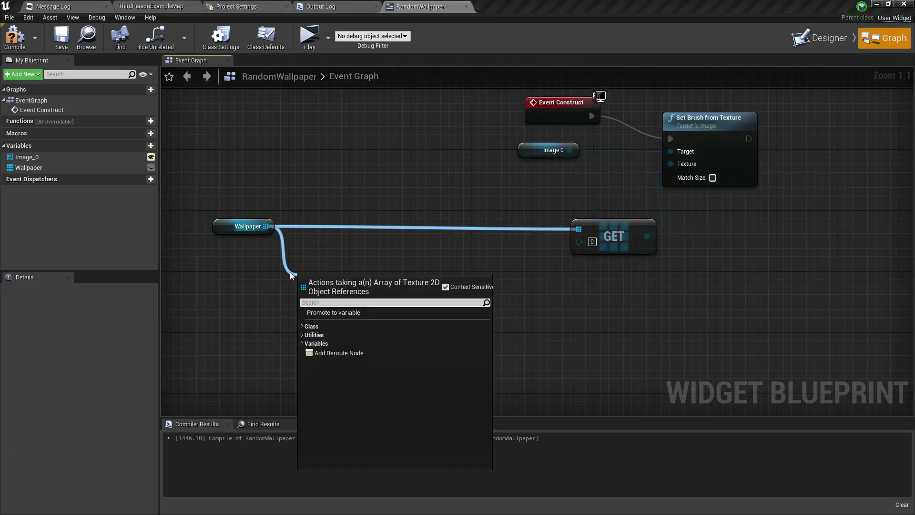
{"action": "type", "text": "leng"}
{"action": "key", "text": "Return"}
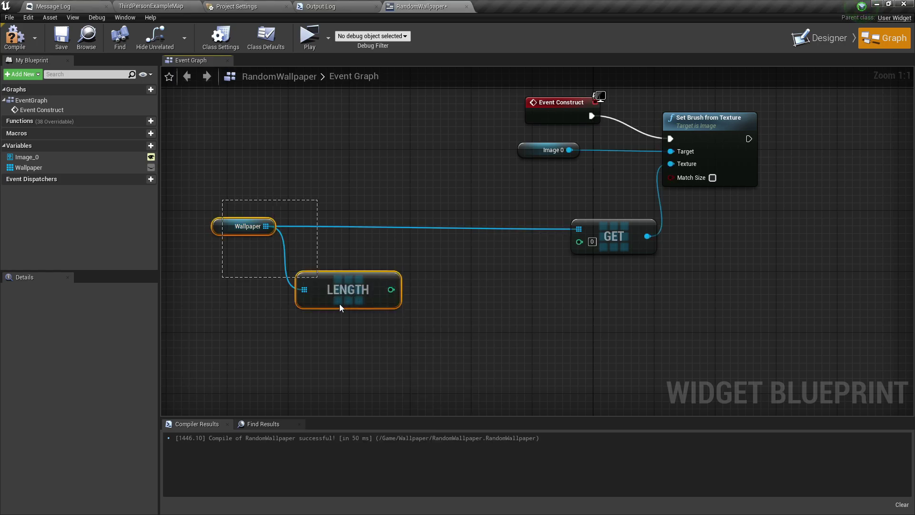
{"action": "mouse_move", "coordinate": [343, 286]}
{"action": "left_mouse_down"}
{"action": "mouse_move", "coordinate": [314, 285]}
{"action": "mouse_move", "coordinate": [390, 289]}
{"action": "left_mouse_up"}
Step: Feed Length minus 1 into Random Integer in Range's Max, driving the GET index
{"action": "left_click", "coordinate": [386, 307]}
{"action": "type", "text": "-"}
{"action": "left_click", "coordinate": [431, 364]}
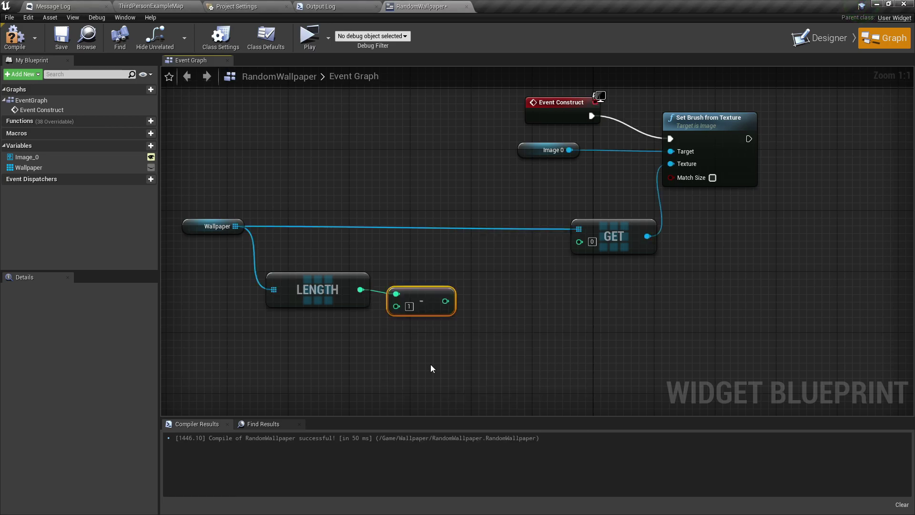
{"action": "left_click_drag", "start_coordinate": [446, 302], "coordinate": [472, 306]}
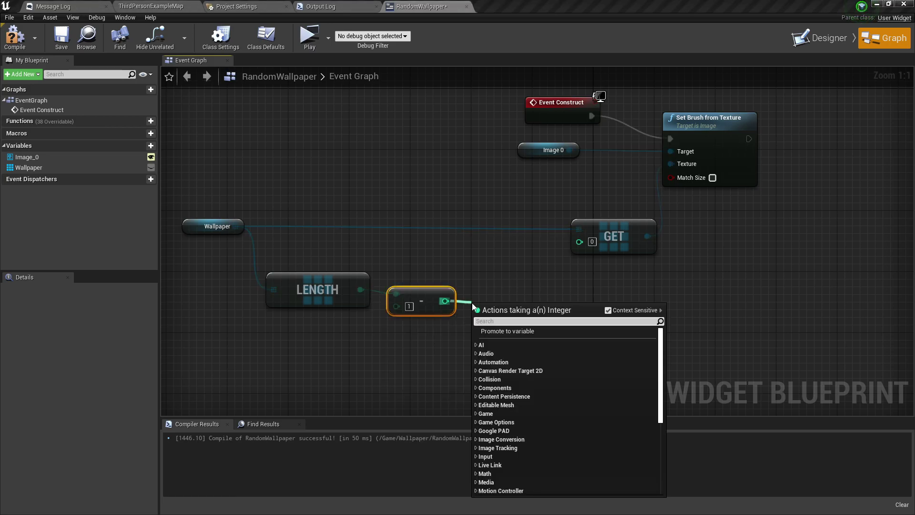
{"action": "type", "text": "randome"}
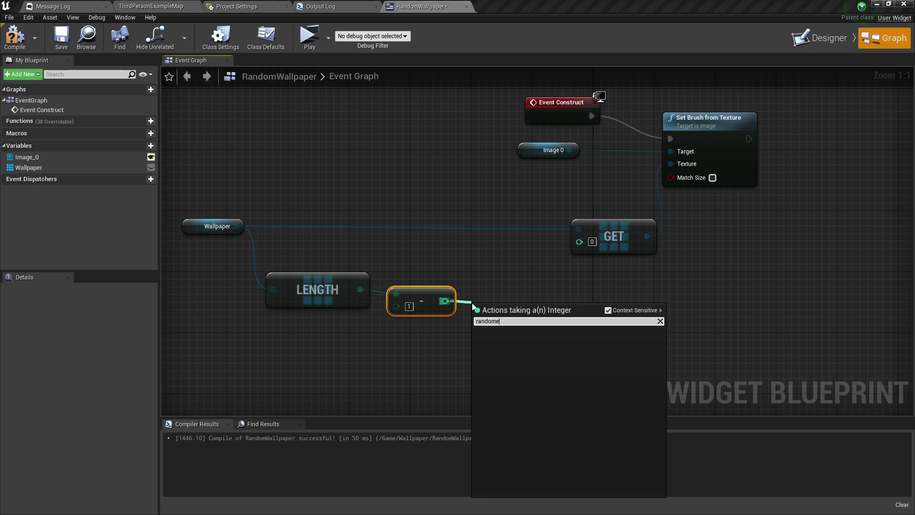
{"action": "key", "text": "BackSpace"}
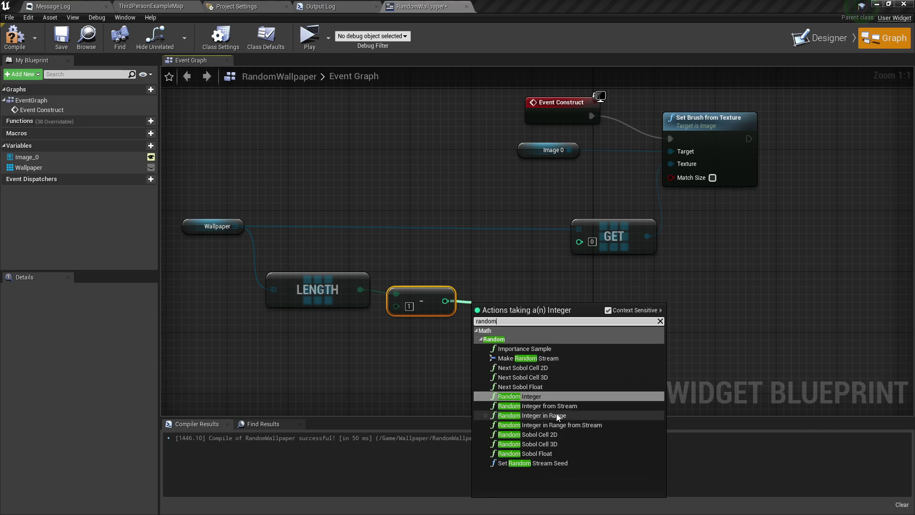
{"action": "left_click", "coordinate": [556, 416]}
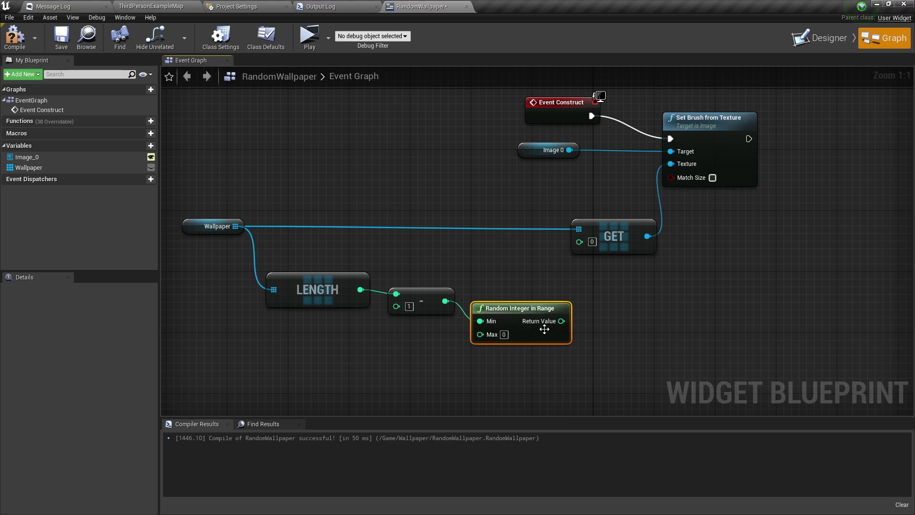
{"action": "mouse_move", "coordinate": [484, 305]}
{"action": "left_mouse_down", "text": "ctrl"}
{"action": "mouse_move", "coordinate": [479, 318]}
{"action": "mouse_move", "coordinate": [501, 276]}
{"action": "mouse_move", "coordinate": [580, 243]}
{"action": "left_mouse_up", "text": "ctrl"}
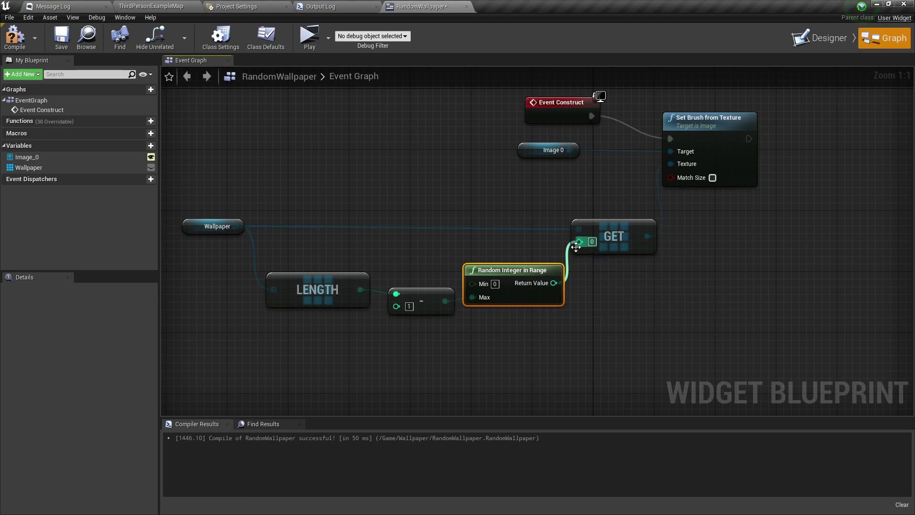
{"action": "right_click_drag", "start_coordinate": [596, 317], "coordinate": [619, 319]}
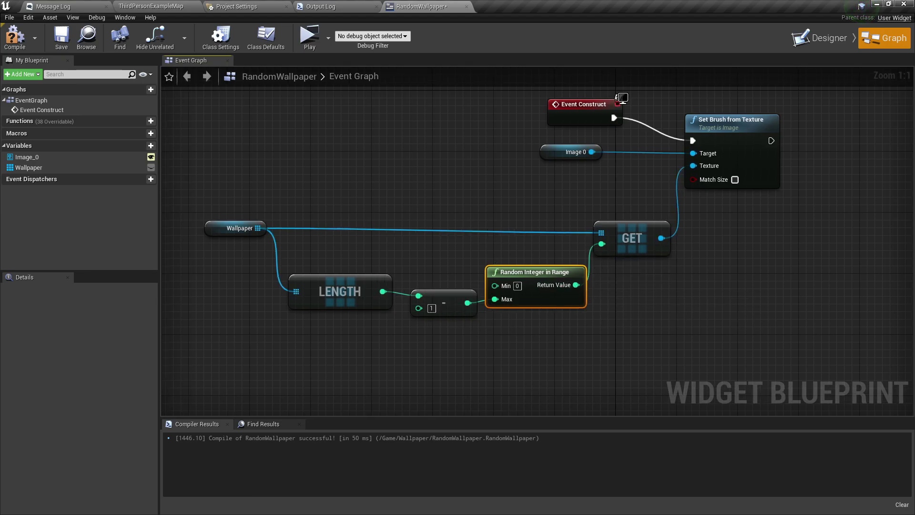
{"action": "scroll", "coordinate": [599, 384], "scroll_direction": "down", "scroll_amount": 2}
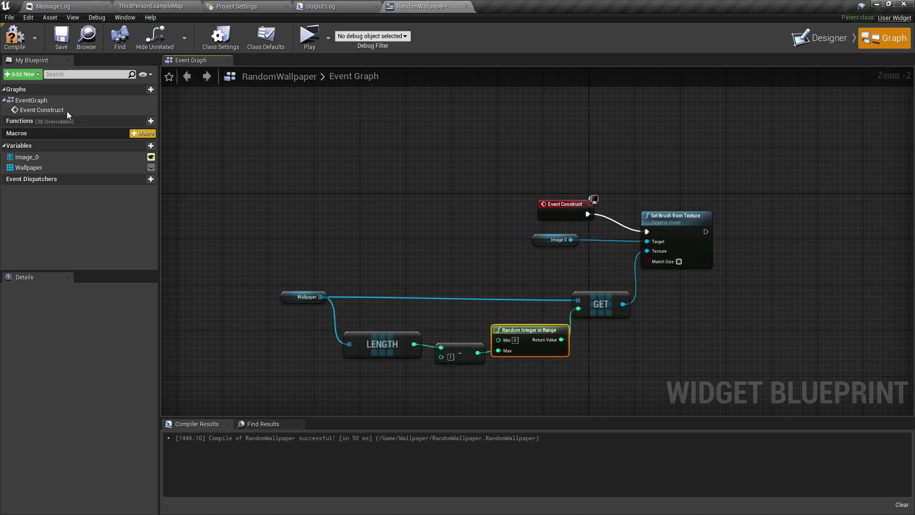
Step: Compile and save RandomWallpaper, then open the ThirdPersonExampleMap level blueprint
{"action": "left_click", "coordinate": [14, 36]}
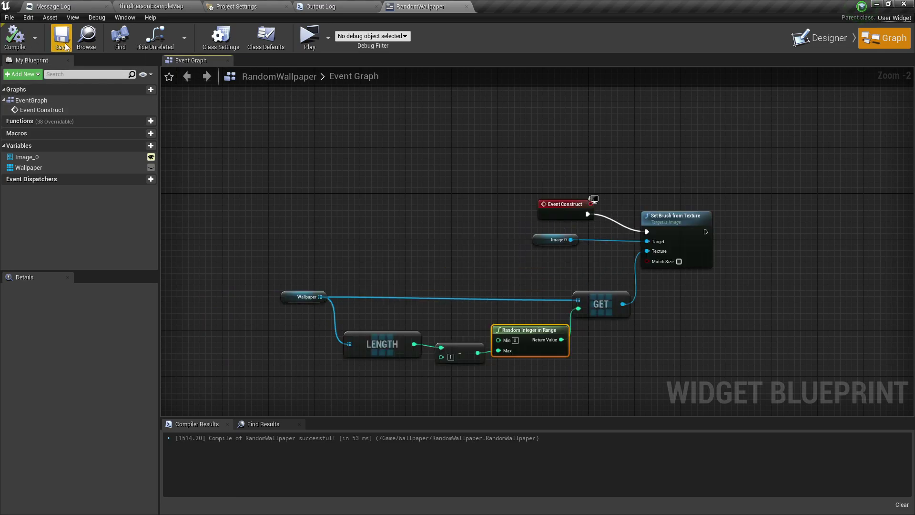
{"action": "left_click", "coordinate": [146, 8]}
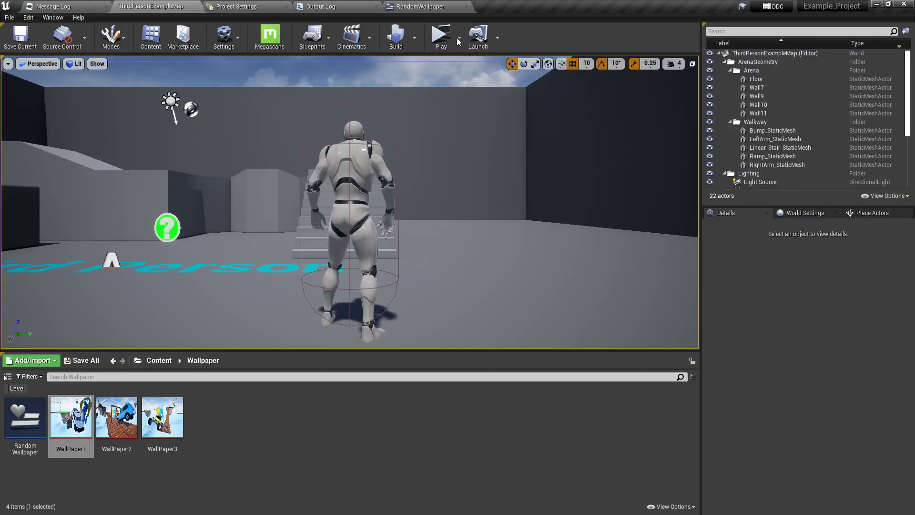
{"action": "left_click", "coordinate": [313, 36]}
{"action": "mouse_move", "coordinate": [345, 85]}
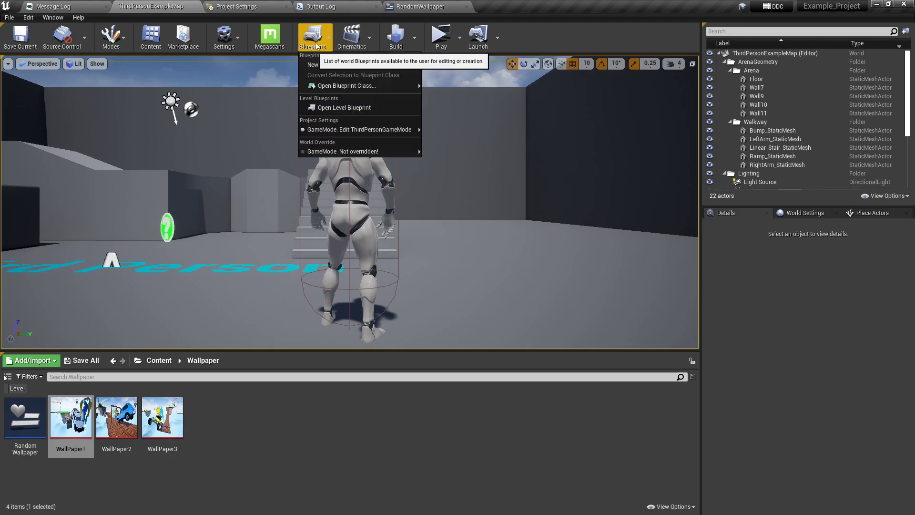
{"action": "left_click", "coordinate": [327, 106]}
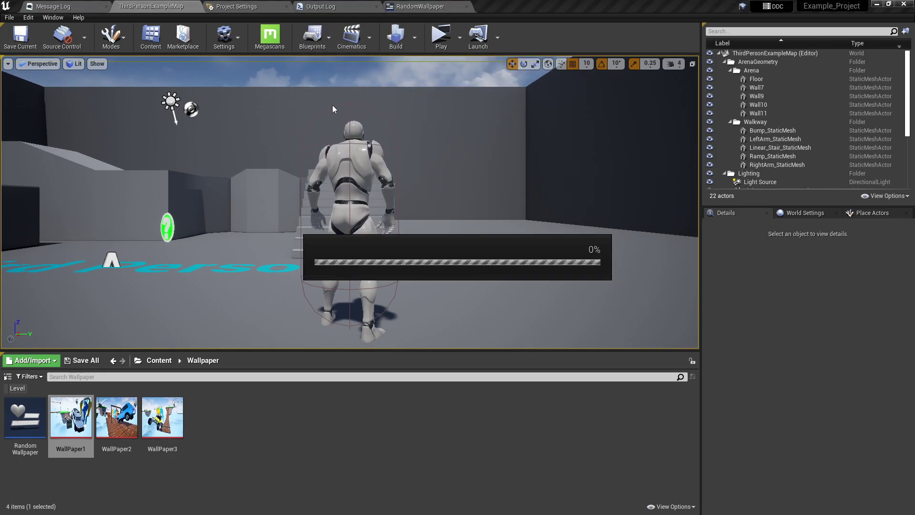
Step: Add Event BeginPlay feeding a Create Widget node with class RandomWallpaper
{"action": "right_click", "coordinate": [324, 188]}
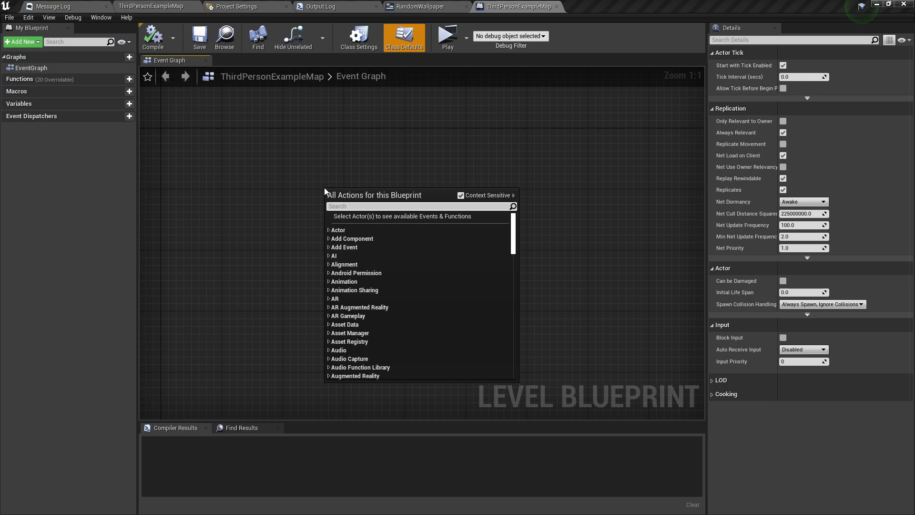
{"action": "type", "text": "event"}
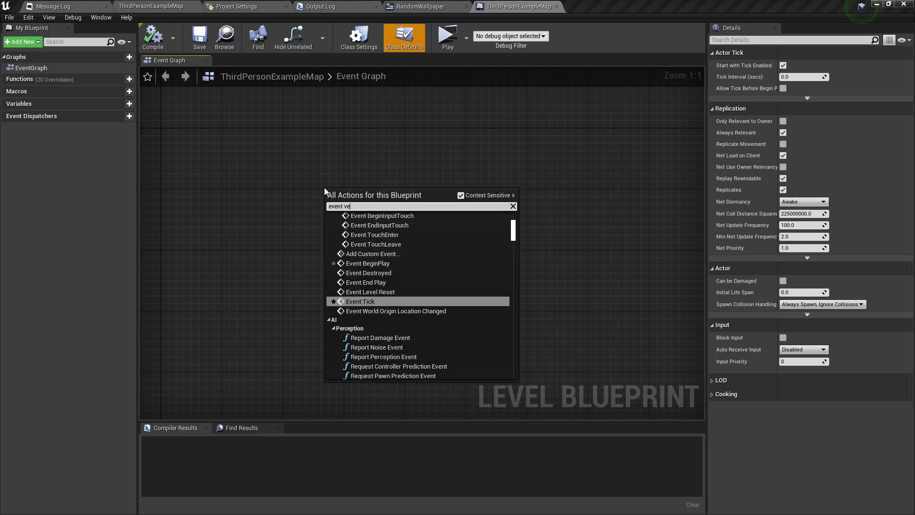
{"action": "type", "text": " begi"}
{"action": "key", "text": "Return"}
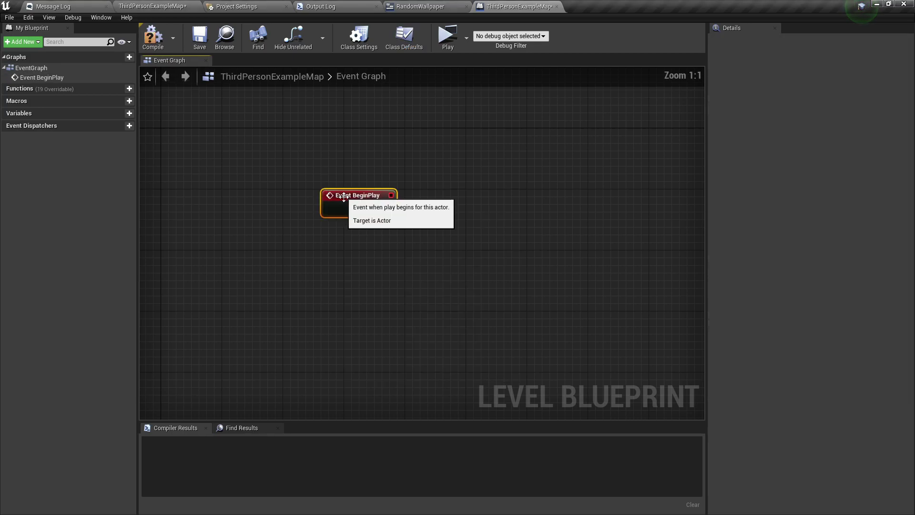
{"action": "left_click_drag", "start_coordinate": [413, 206], "coordinate": [480, 203]}
{"action": "scroll", "coordinate": [501, 308], "scroll_direction": "down", "scroll_amount": 3}
{"action": "scroll", "coordinate": [500, 307], "scroll_direction": "down", "scroll_amount": 3}
{"action": "key", "text": "Escape"}
{"action": "left_click", "coordinate": [479, 222]}
{"action": "type", "text": "ra"}
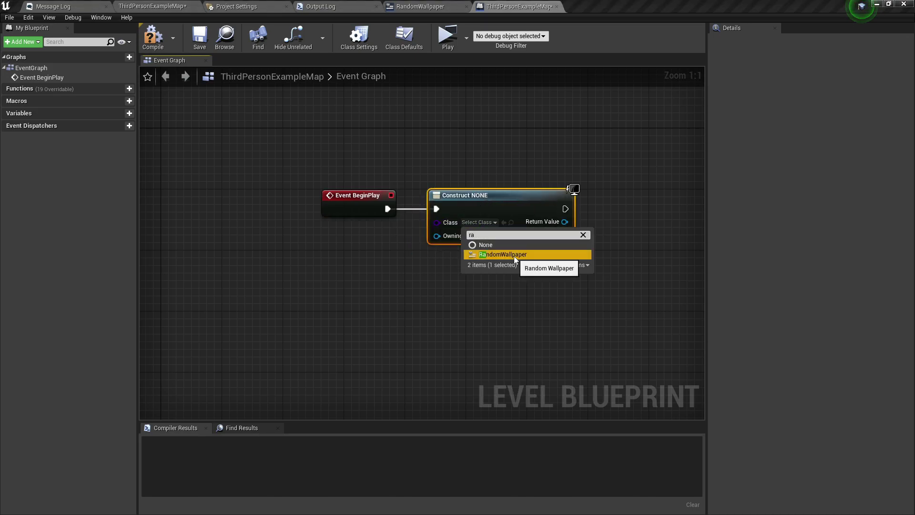
{"action": "left_click", "coordinate": [514, 255]}
Step: Connect the created widget to Add to Viewport and compile the level blueprint
{"action": "left_click_drag", "start_coordinate": [560, 222], "coordinate": [589, 222]}
{"action": "type", "text": "add "}
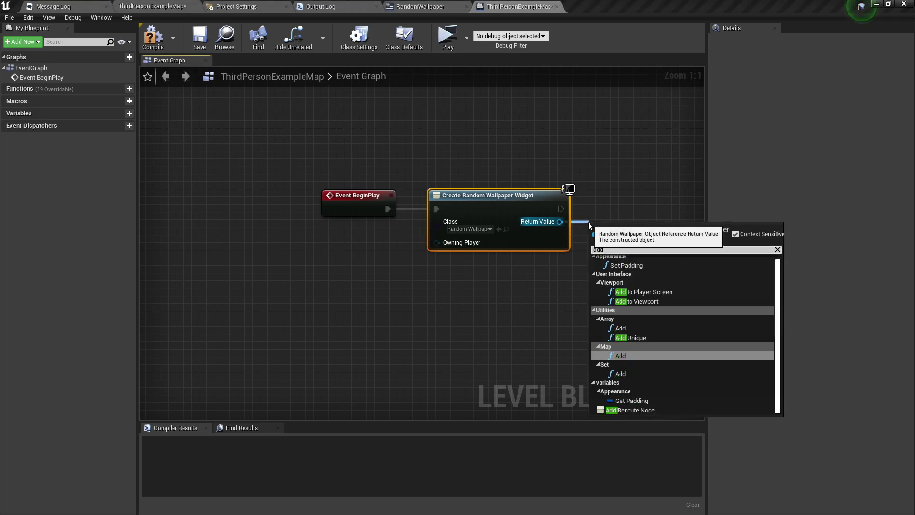
{"action": "type", "text": "to view"}
{"action": "key", "text": "Return"}
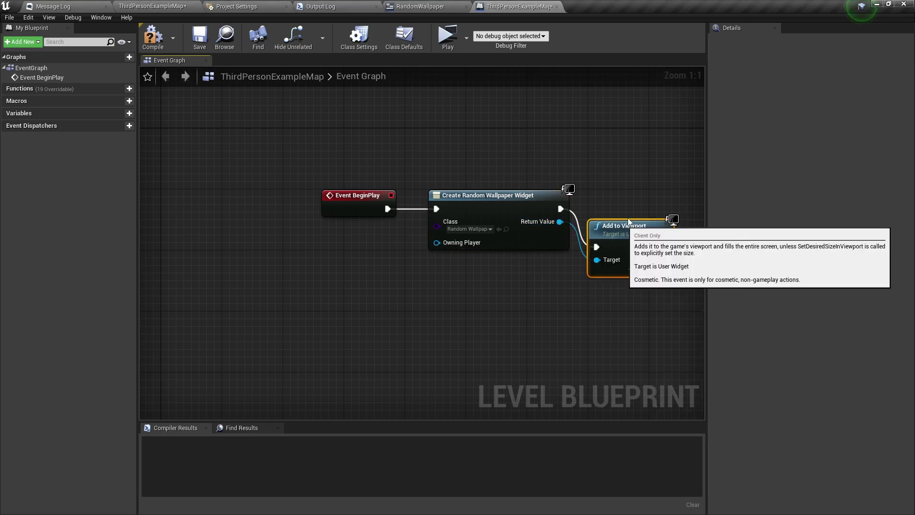
{"action": "left_click_drag", "start_coordinate": [619, 232], "coordinate": [635, 195]}
{"action": "left_click", "coordinate": [602, 275]}
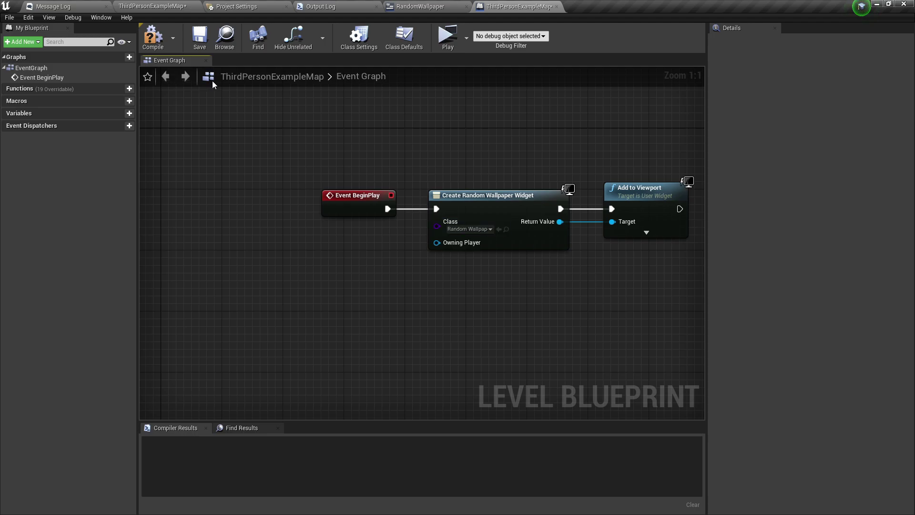
{"action": "left_click", "coordinate": [154, 45]}
{"action": "right_click_drag", "start_coordinate": [354, 258], "coordinate": [251, 262]}
{"action": "left_click", "coordinate": [165, 6]}
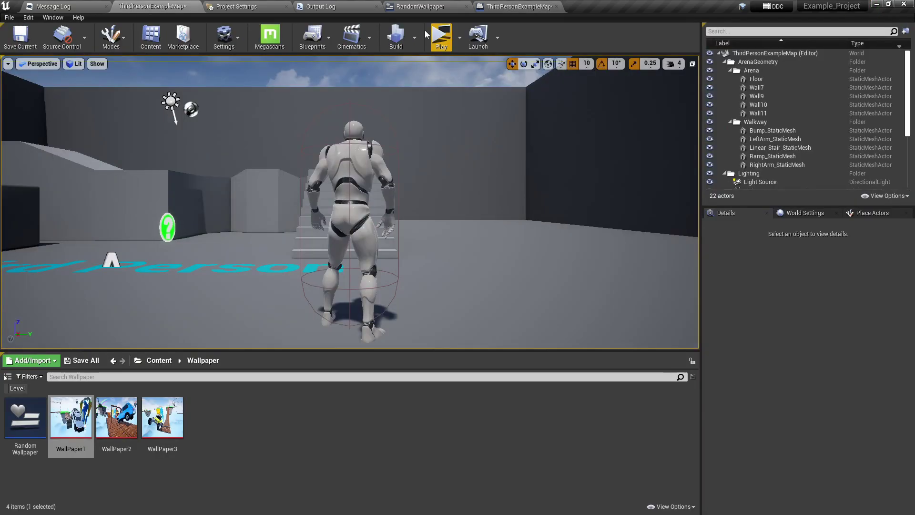
{"action": "left_click", "coordinate": [440, 36]}
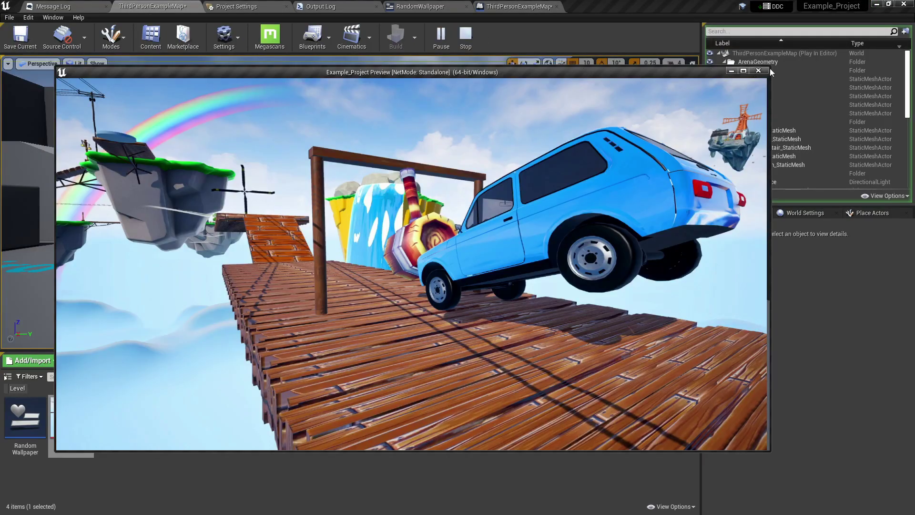
{"action": "left_click", "coordinate": [758, 71]}
{"action": "left_click", "coordinate": [440, 35]}
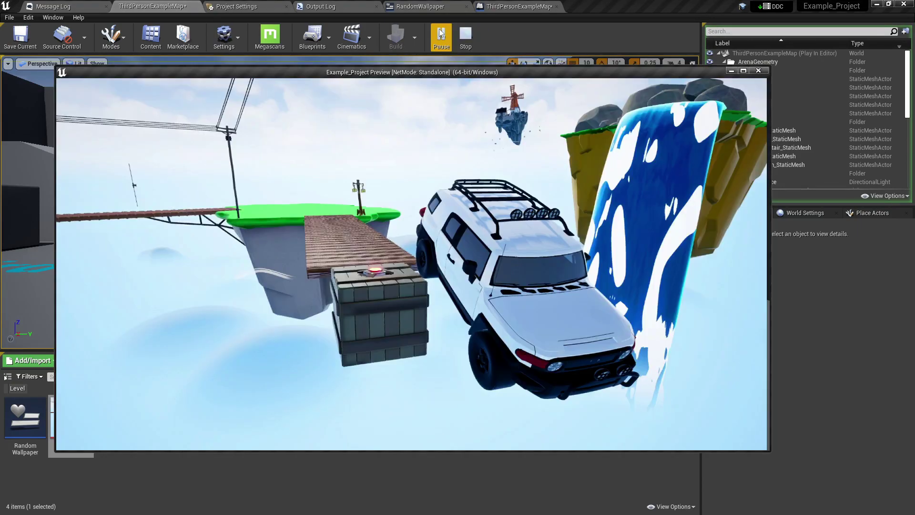
{"action": "left_click", "coordinate": [759, 71]}
{"action": "left_click", "coordinate": [441, 36]}
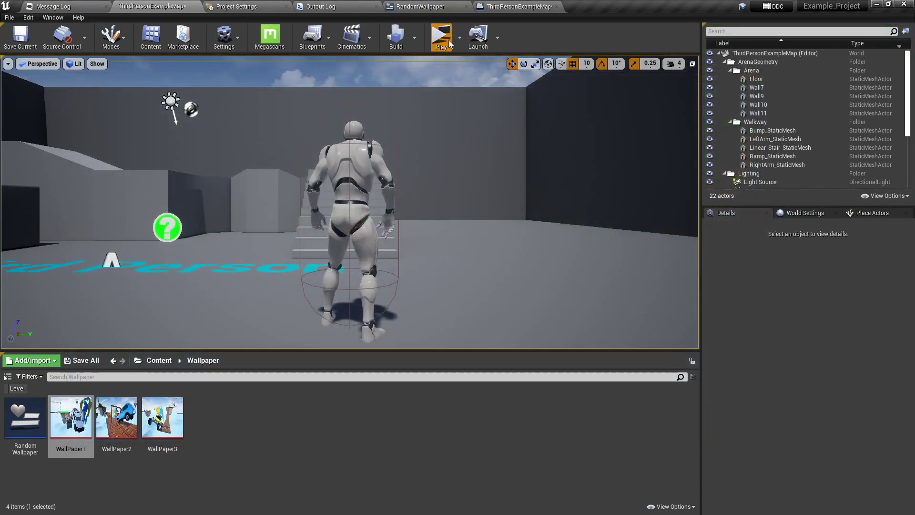
{"action": "left_click", "coordinate": [759, 72]}
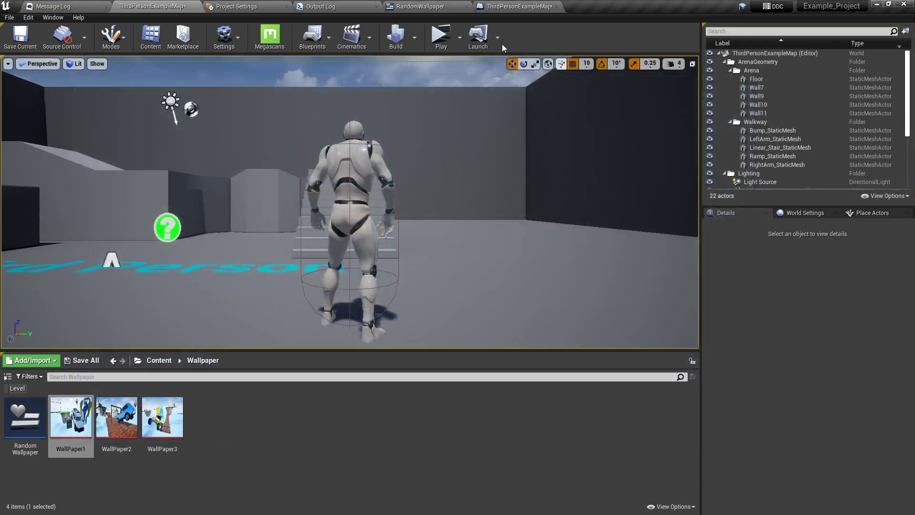
{"action": "left_click", "coordinate": [439, 38]}
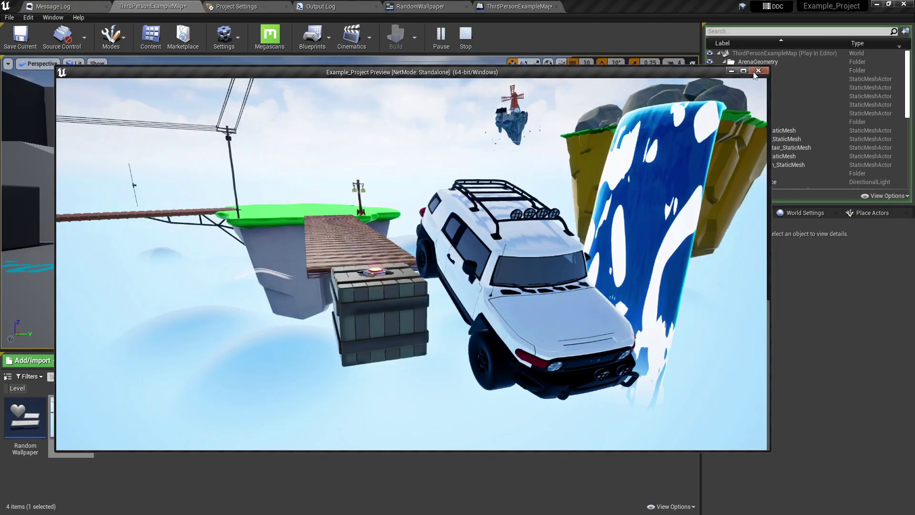
{"action": "left_click", "coordinate": [758, 71]}
{"action": "left_click", "coordinate": [440, 37]}
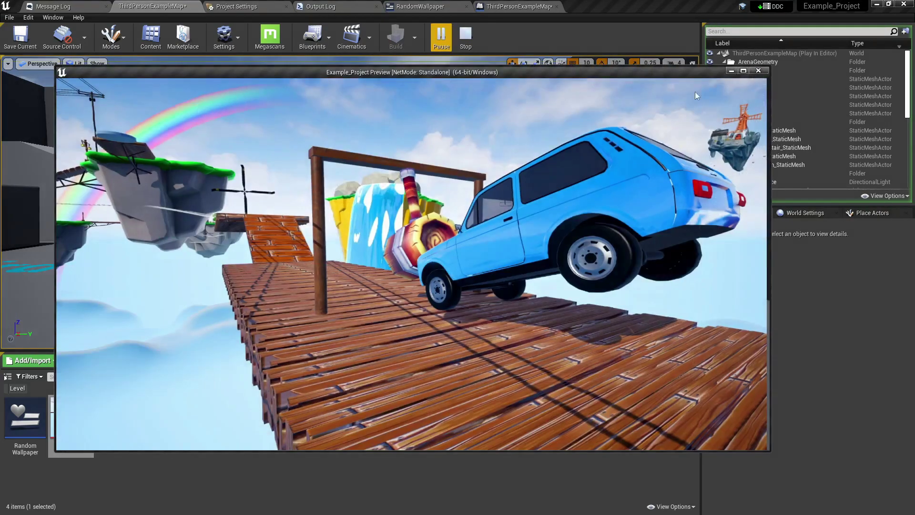
{"action": "left_click", "coordinate": [759, 72]}
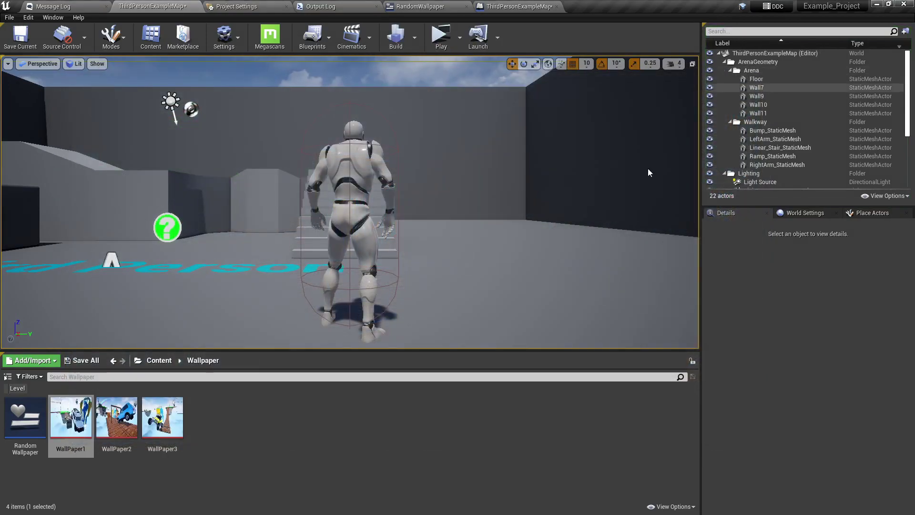